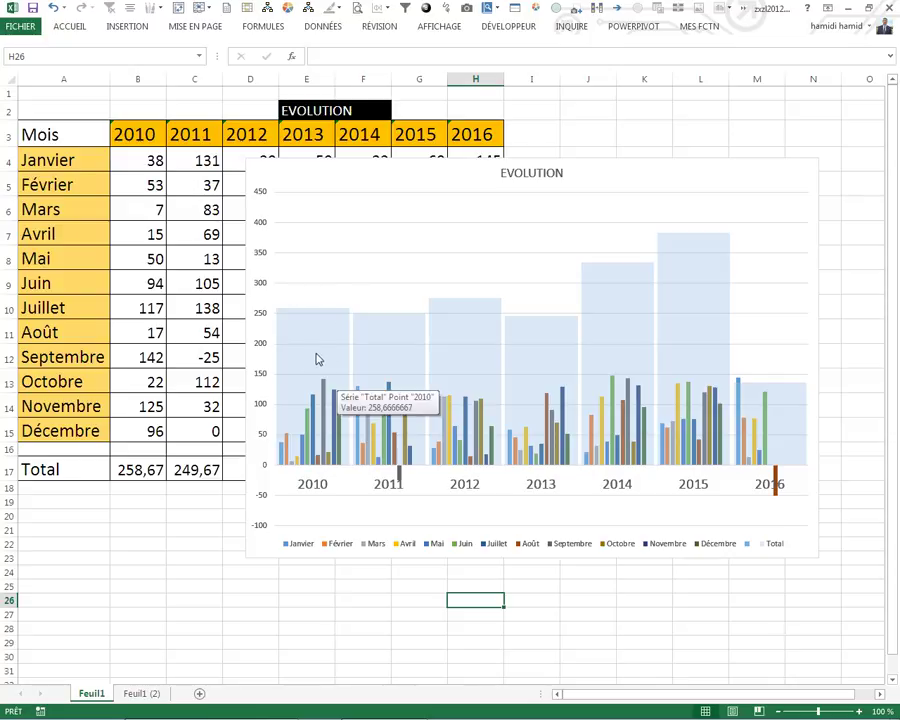
- Check the 2010 and 2016 year headers, then drag the EVOLUTION chart down and left
click(137, 137)
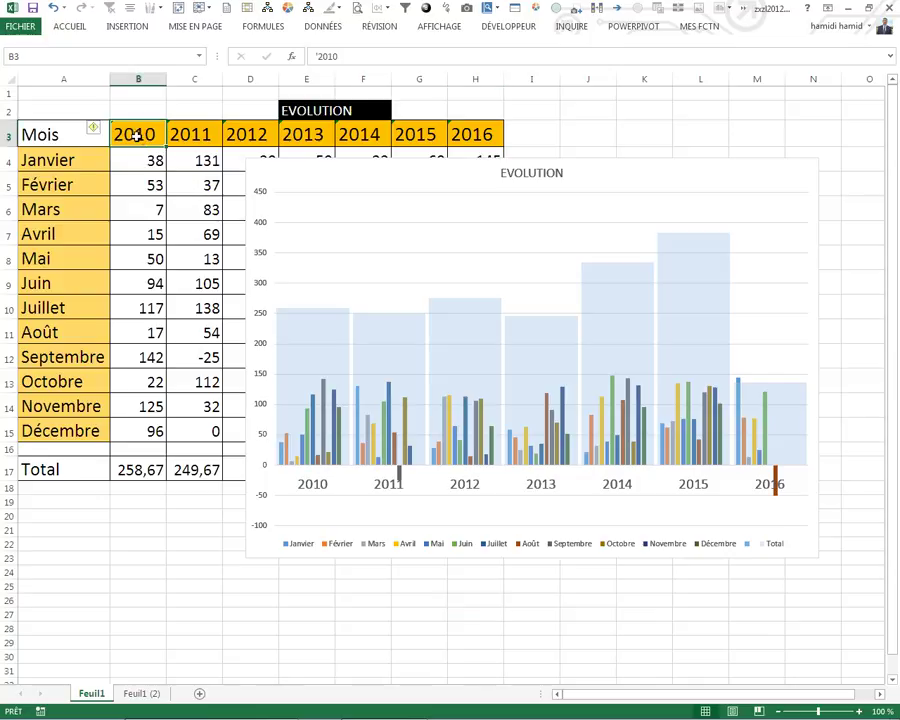
click(484, 134)
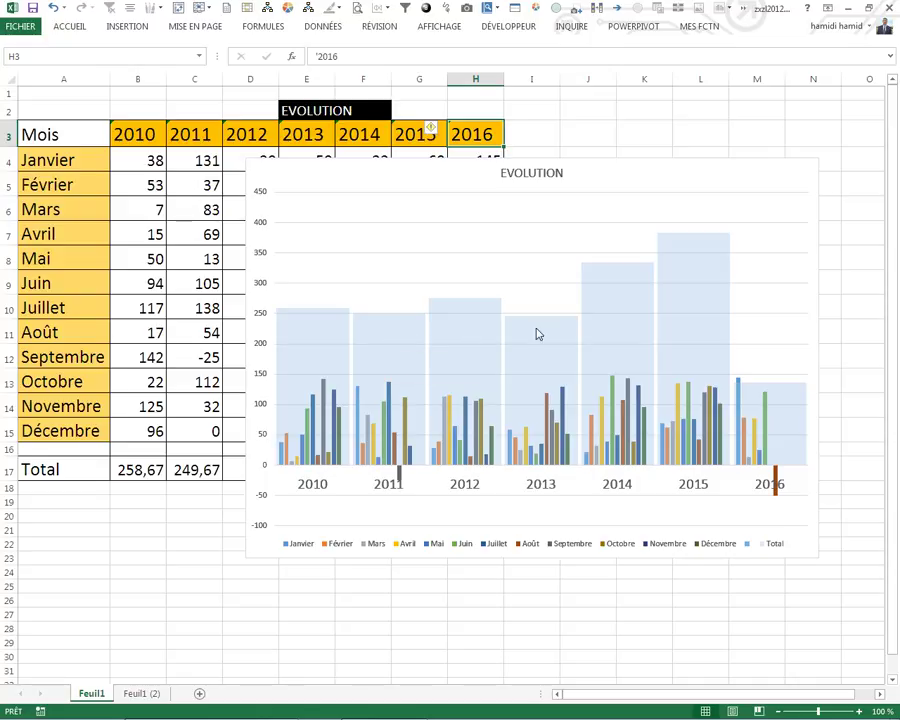
mouse_move(604, 170)
mouse_down()
mouse_move(563, 347)
mouse_move(518, 241)
mouse_up()
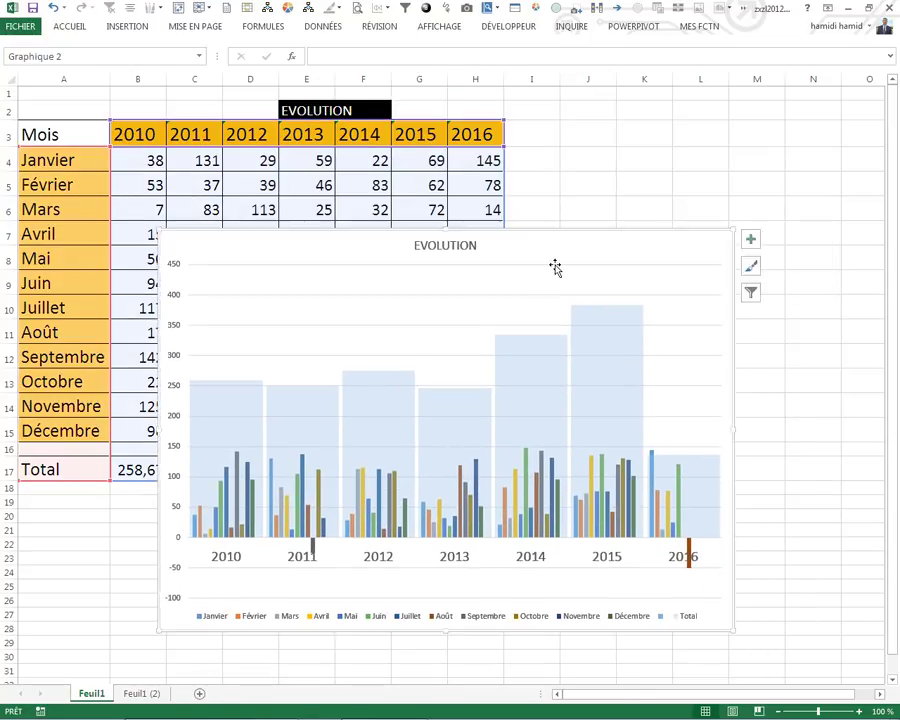
- Clear the old chart and select A4:H17, from Janvier through the Total row
click(578, 302)
click(292, 376)
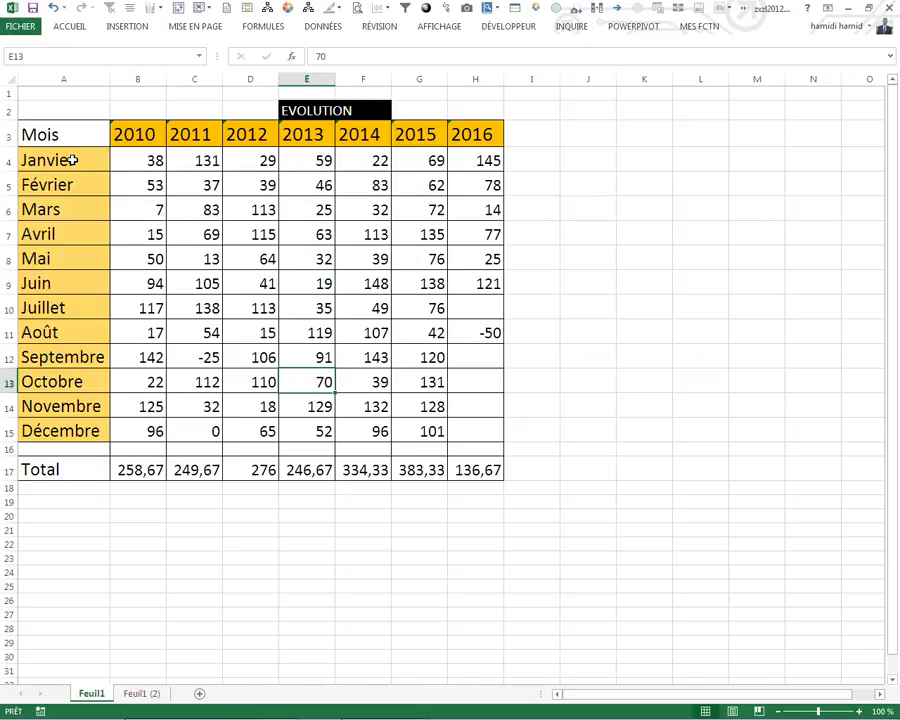
click(72, 160)
mouse_move(72, 160)
mouse_down()
mouse_move(477, 455)
mouse_move(477, 470)
mouse_up()
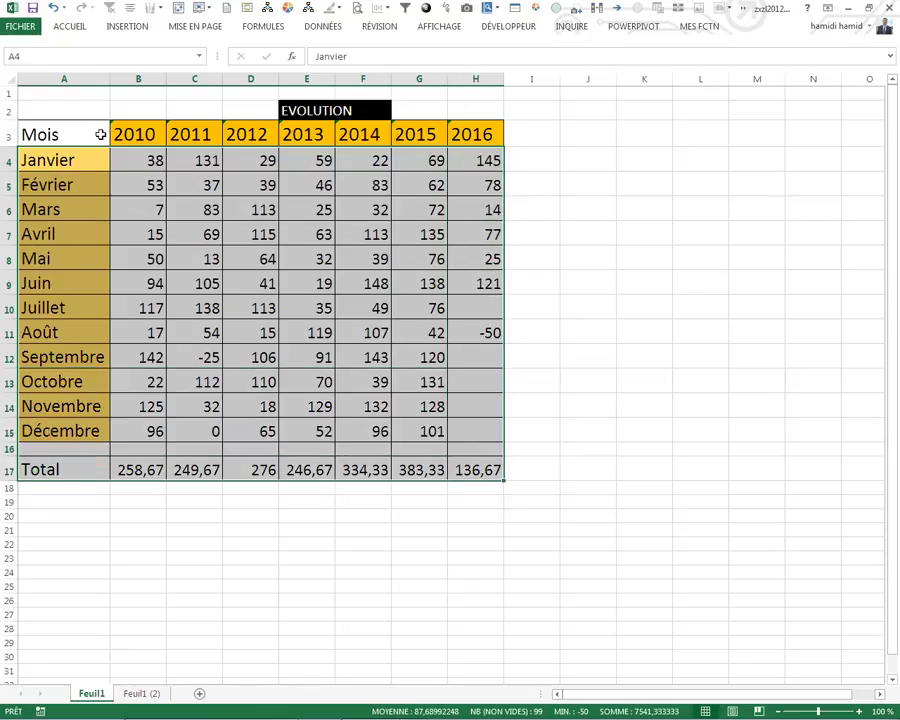
- Insert a clustered column chart (Histogramme groupé) of the selected monthly data
click(119, 27)
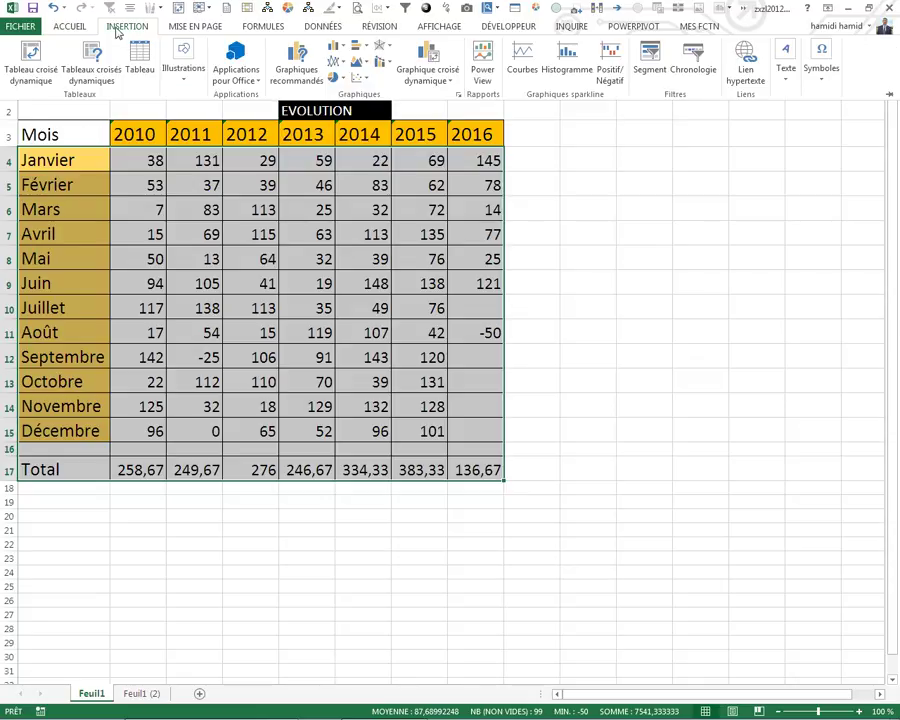
click(343, 50)
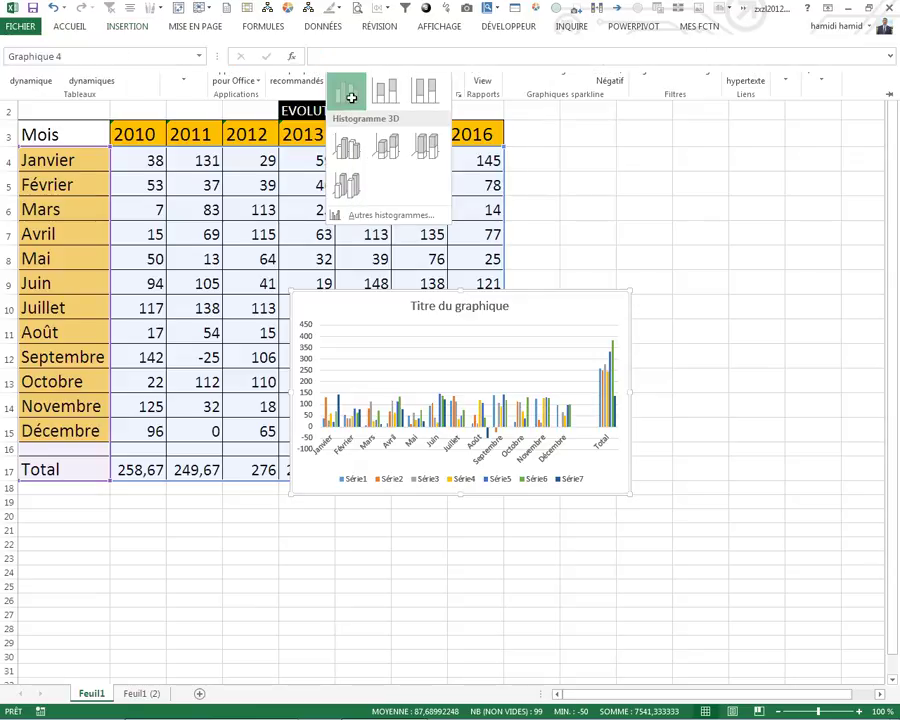
click(351, 95)
- Move the new chart up and left and enlarge it from its corner handle
drag(532, 297, 437, 190)
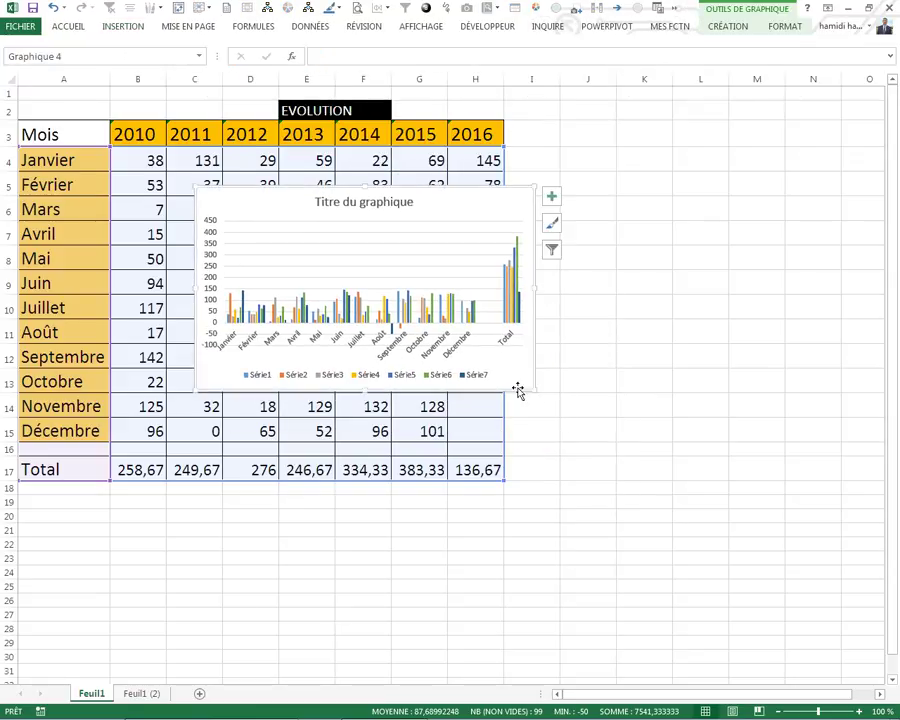
drag(530, 388, 798, 592)
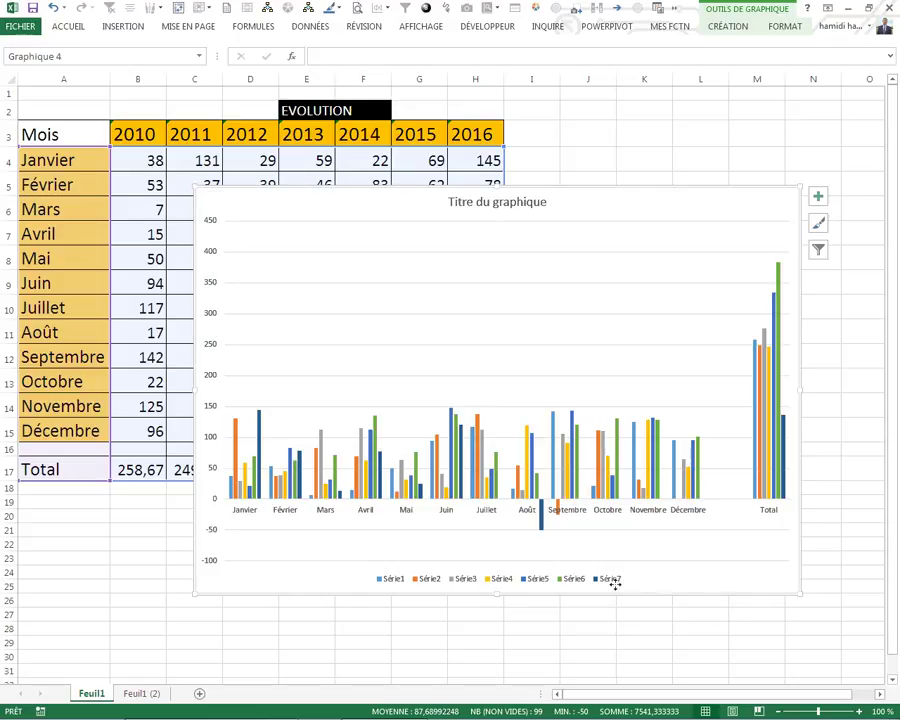
drag(615, 585, 590, 485)
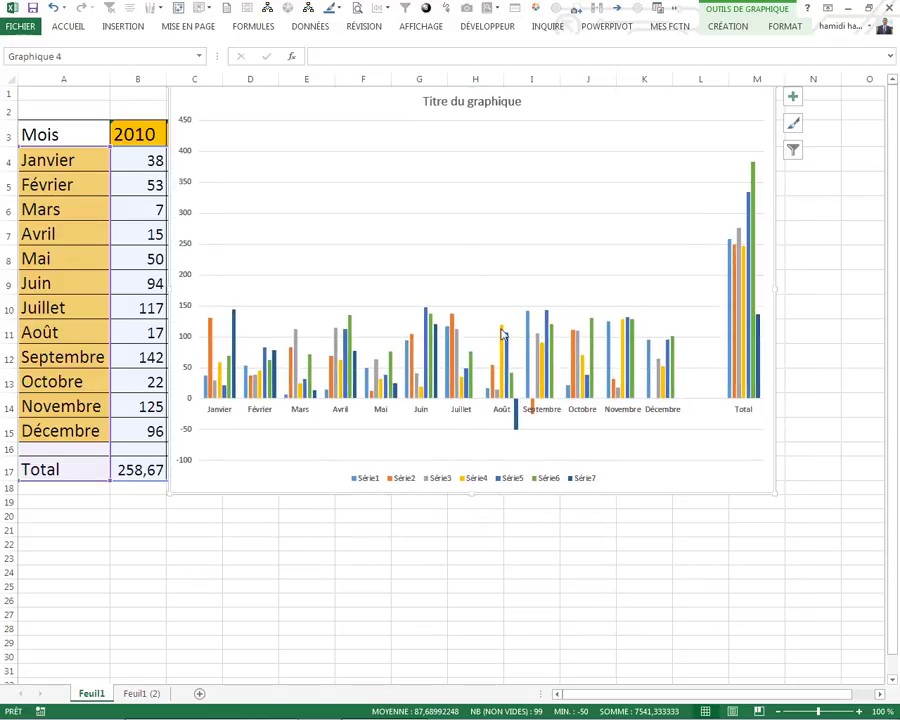
- Swap rows and columns in Sélectionner des données and use B3:H3 years as axis labels
click(426, 331)
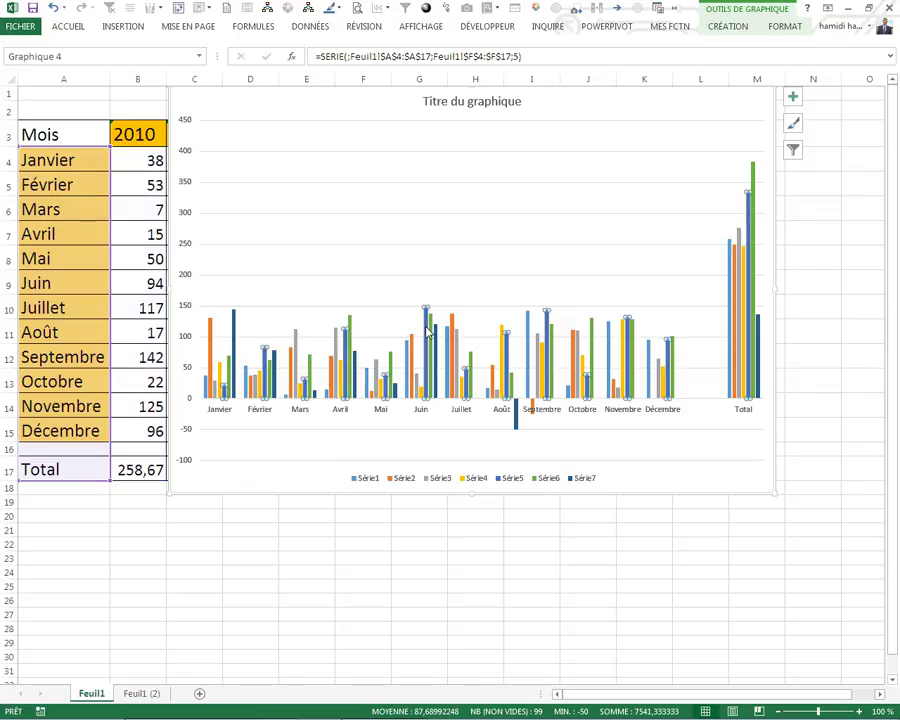
right_click(426, 331)
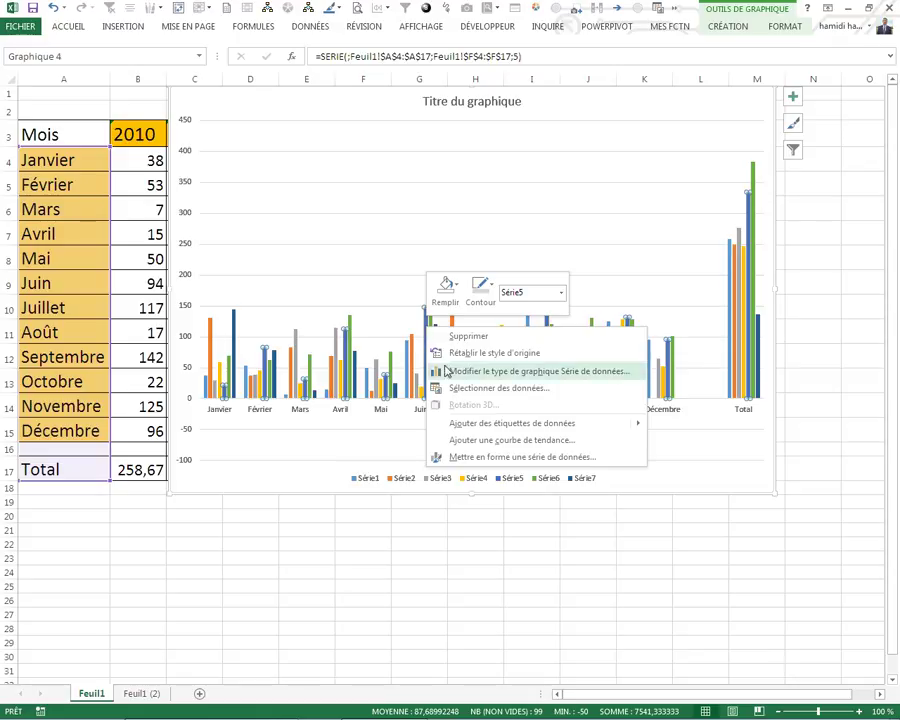
click(458, 398)
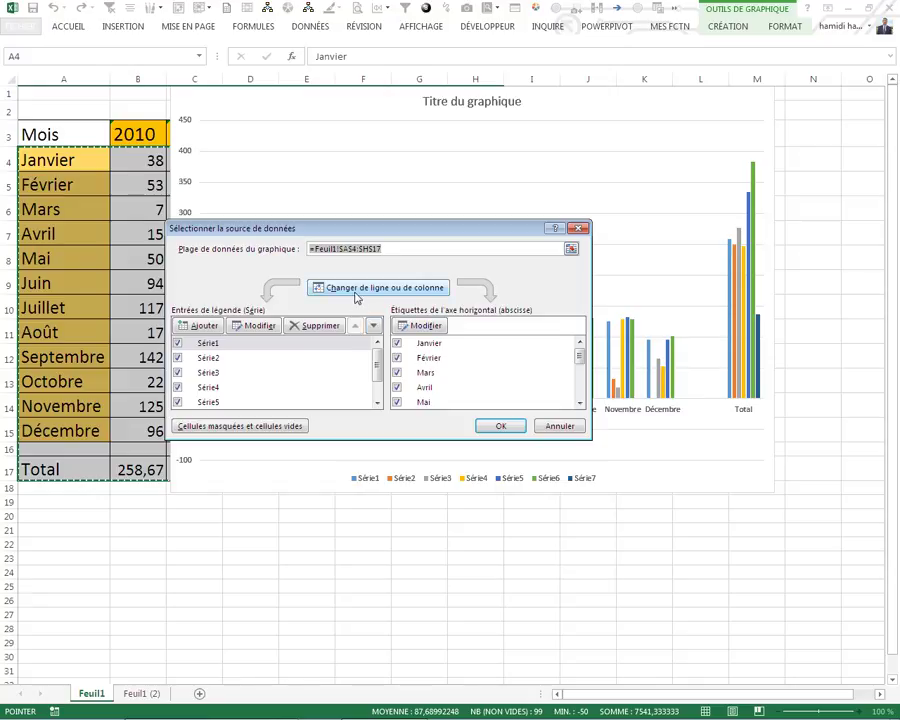
click(356, 289)
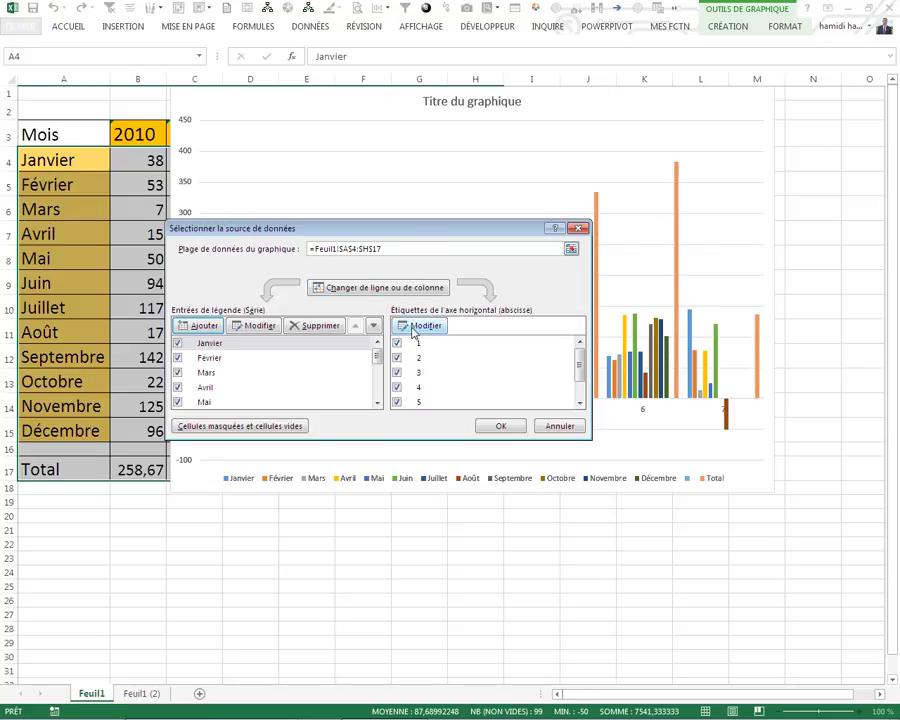
click(421, 328)
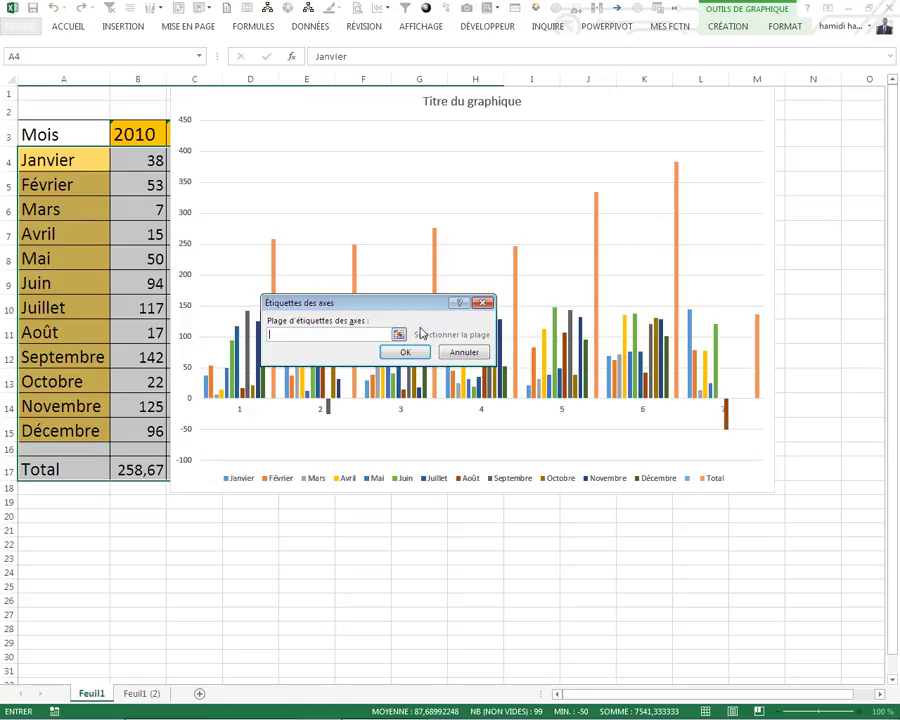
drag(138, 134, 481, 132)
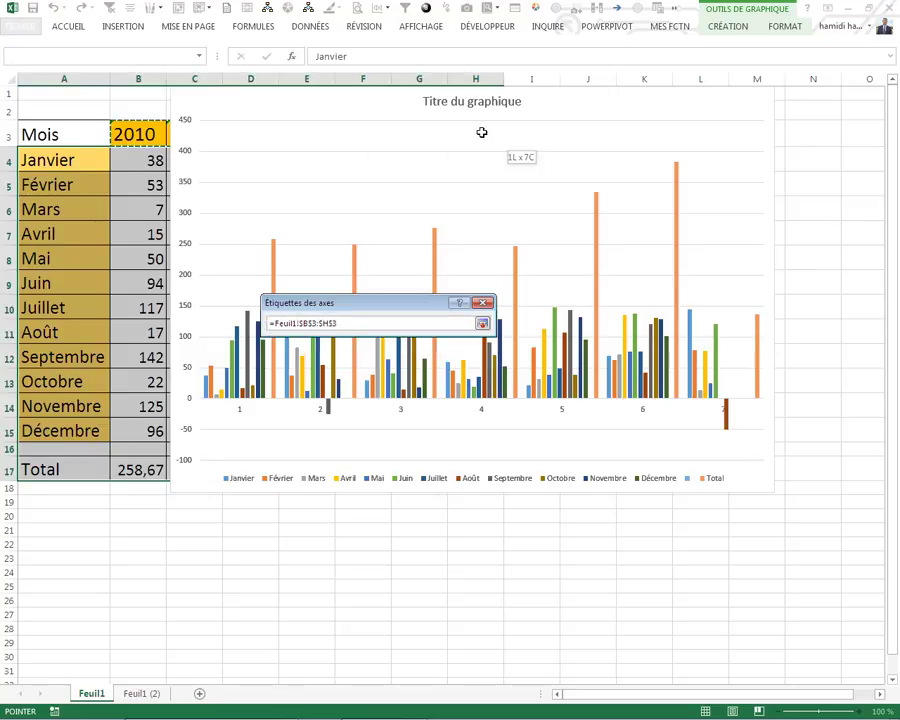
click(406, 350)
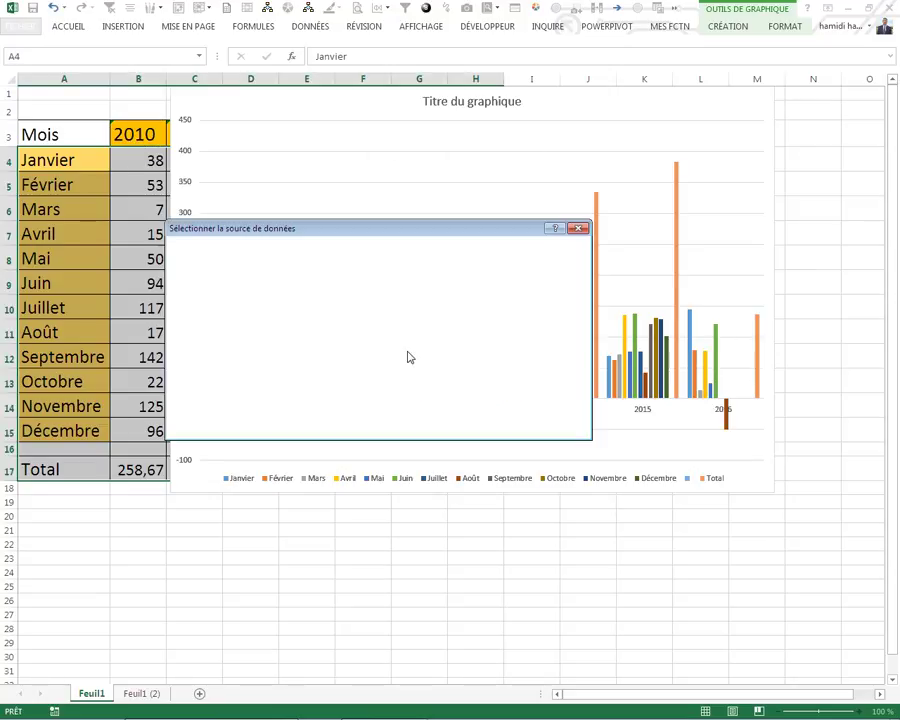
click(500, 426)
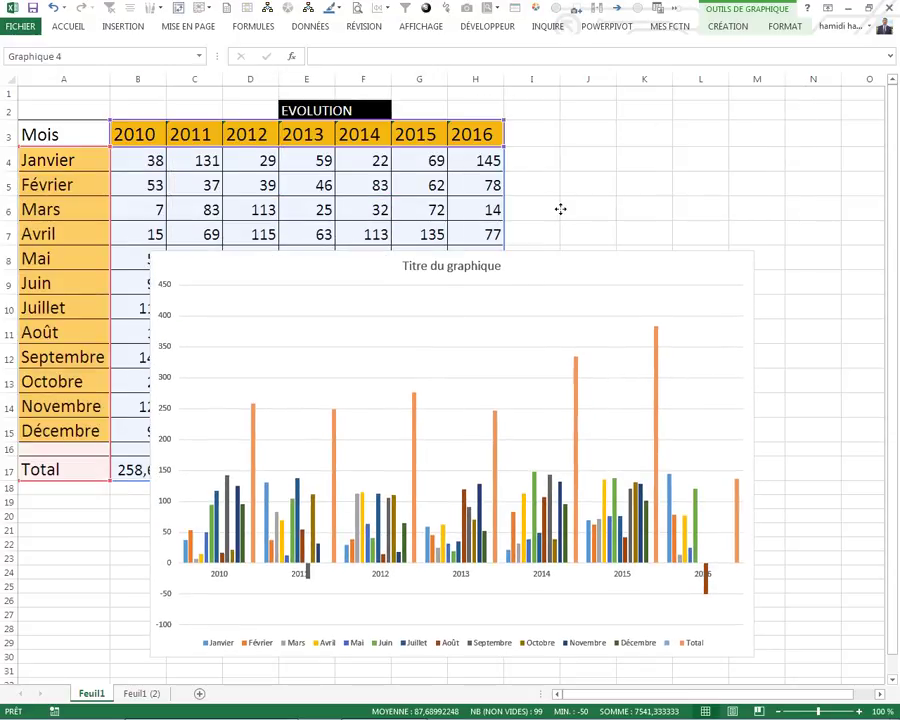
- Put the Total series on the secondary axis and set its gap width to 5 %
drag(559, 227, 546, 346)
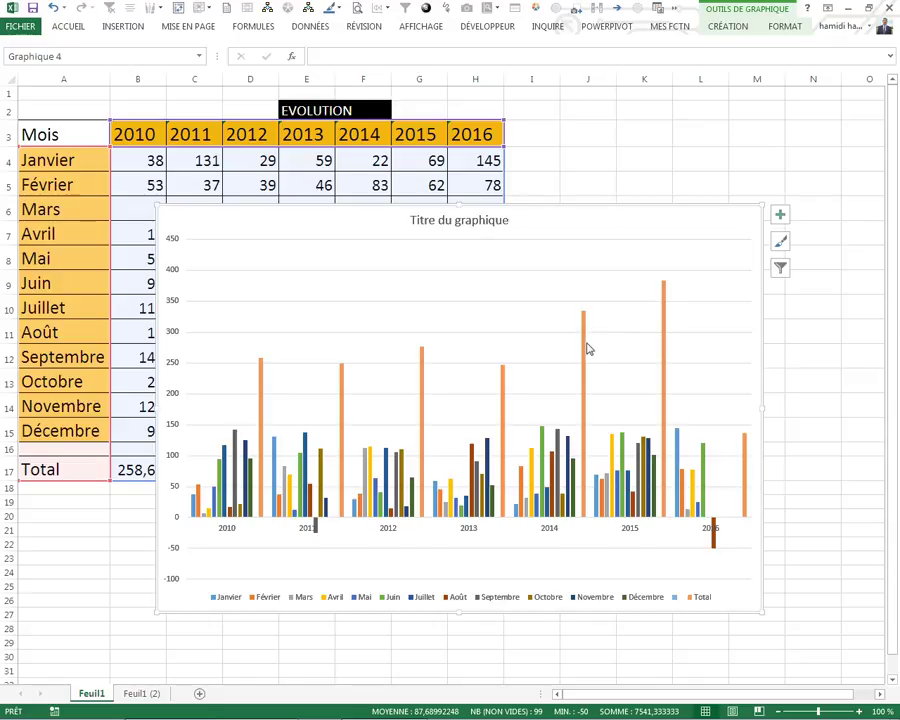
drag(390, 208, 492, 180)
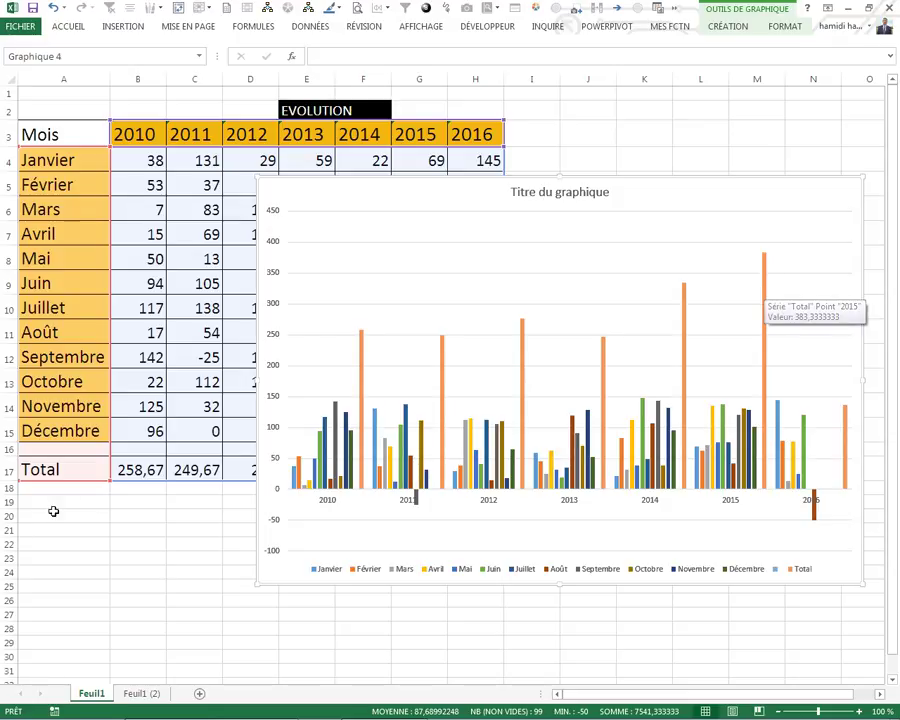
click(766, 300)
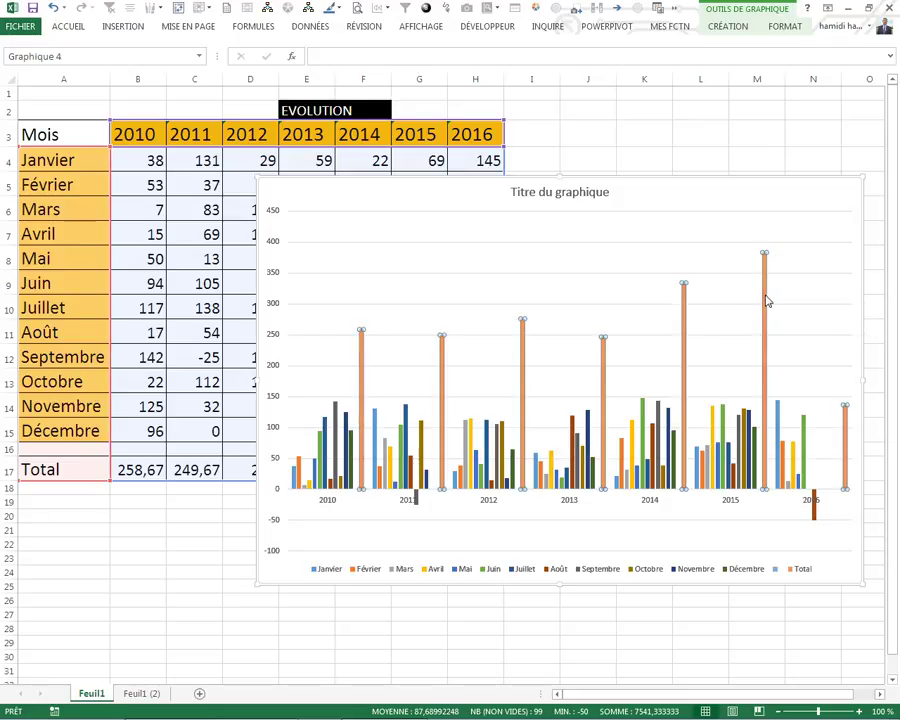
right_click(766, 300)
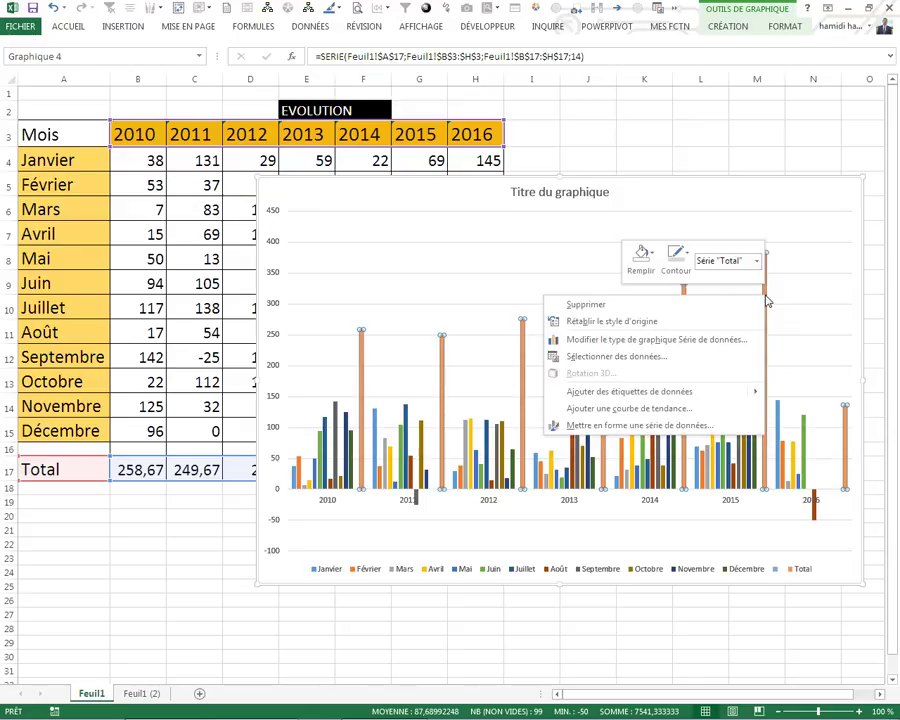
click(601, 427)
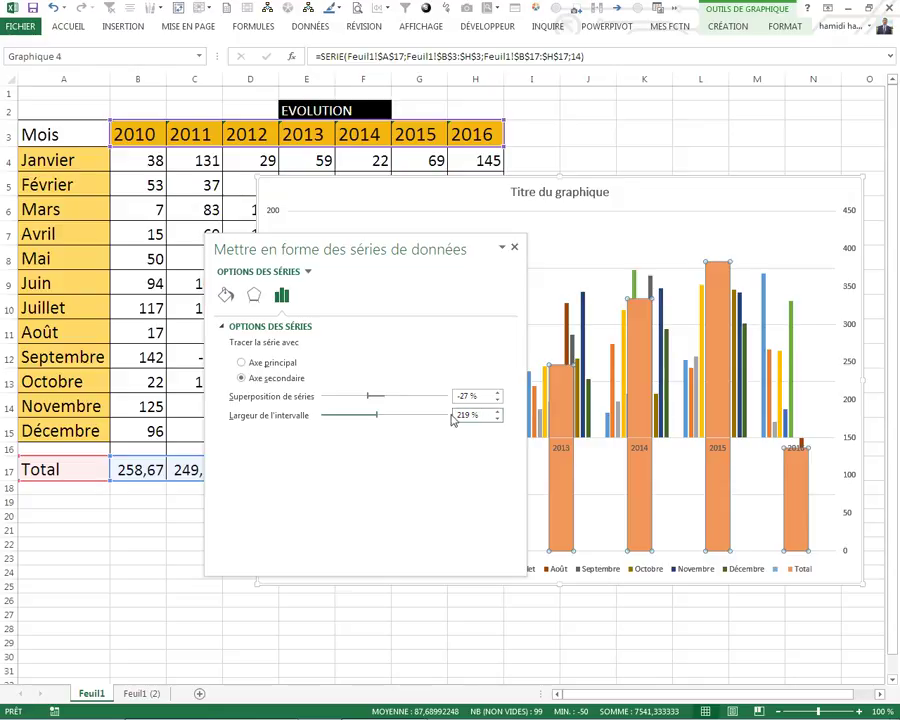
drag(479, 420, 436, 412)
text(5)
key(Return)
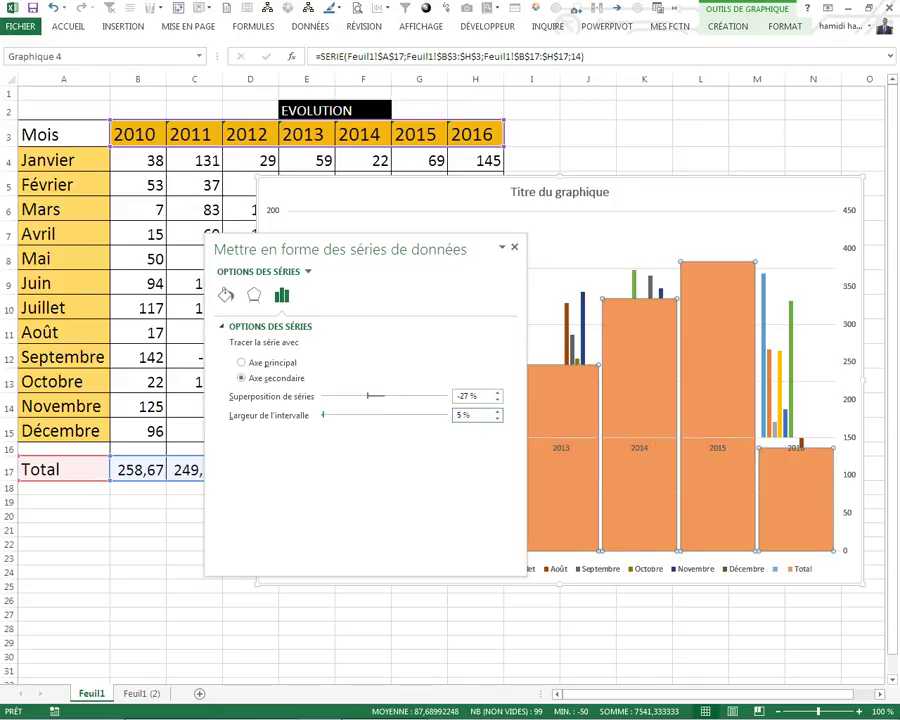
click(514, 249)
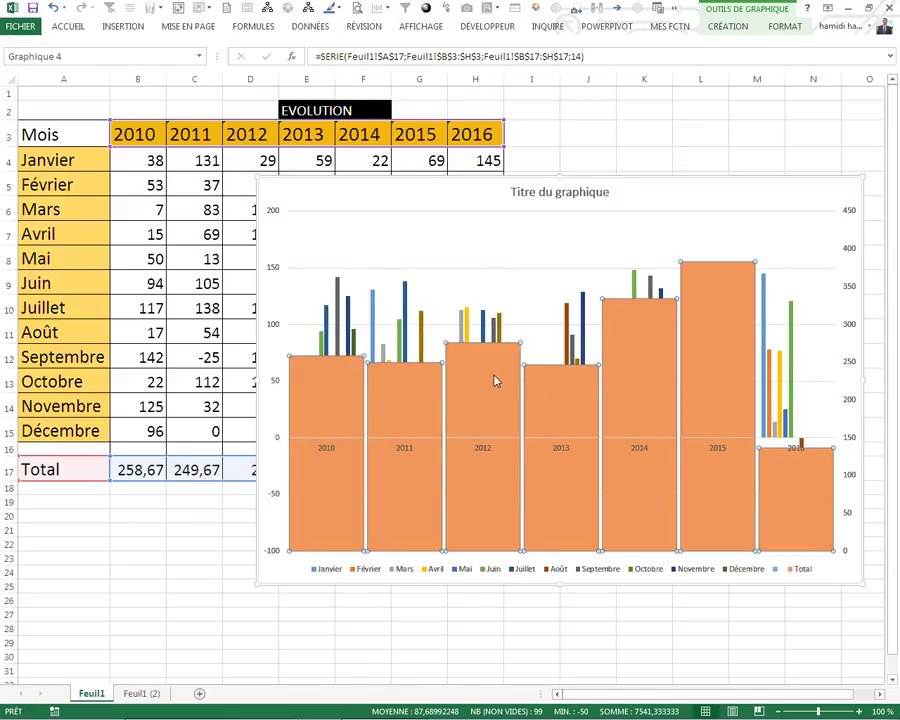
click(480, 603)
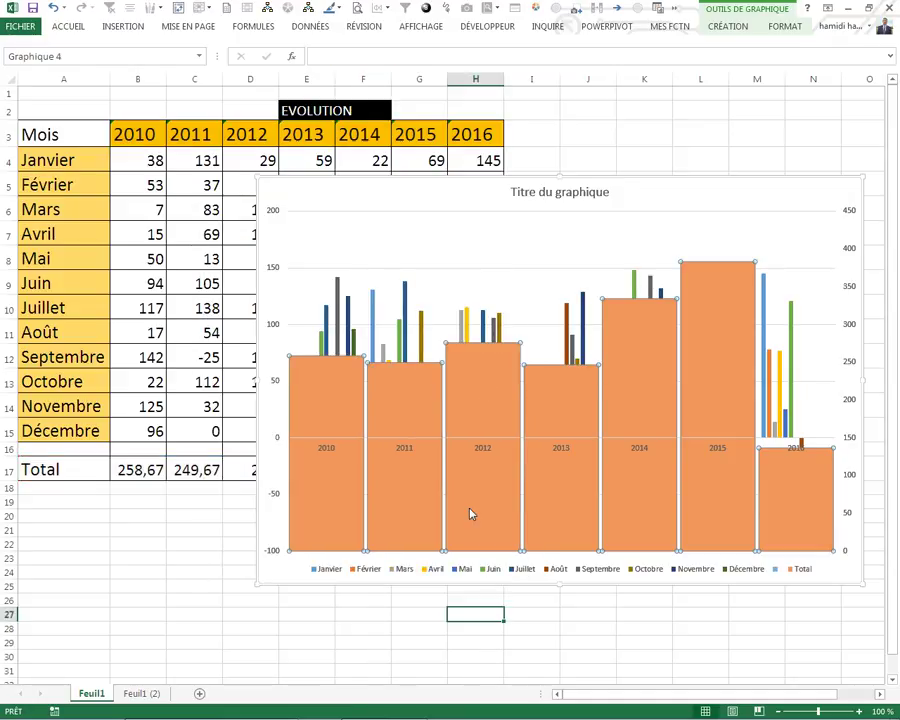
- Switch the Total series fill to Remplissage dégradé
click(483, 390)
right_click(483, 390)
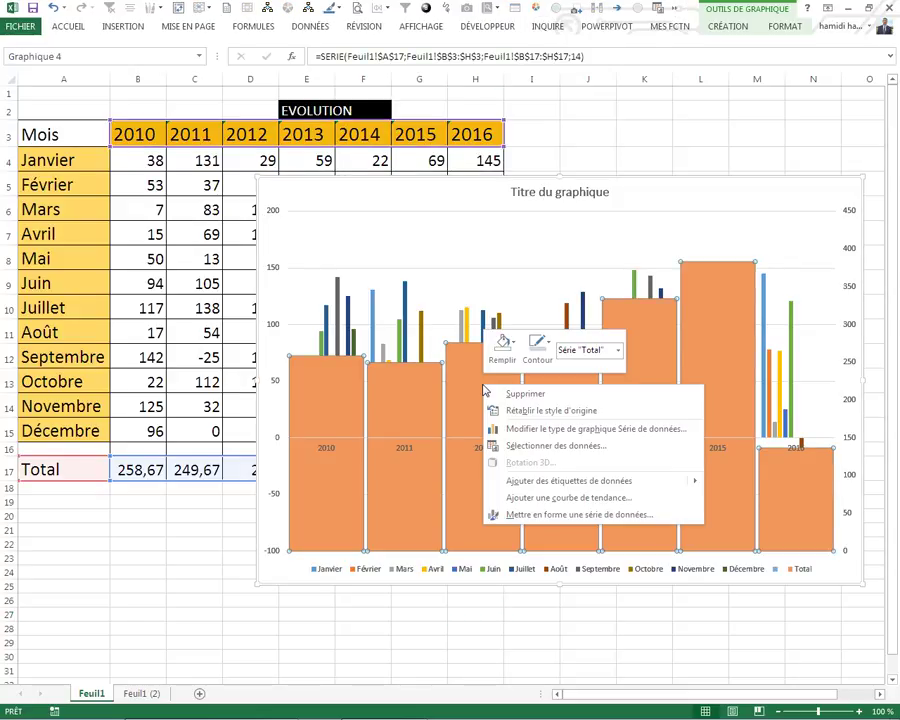
click(500, 514)
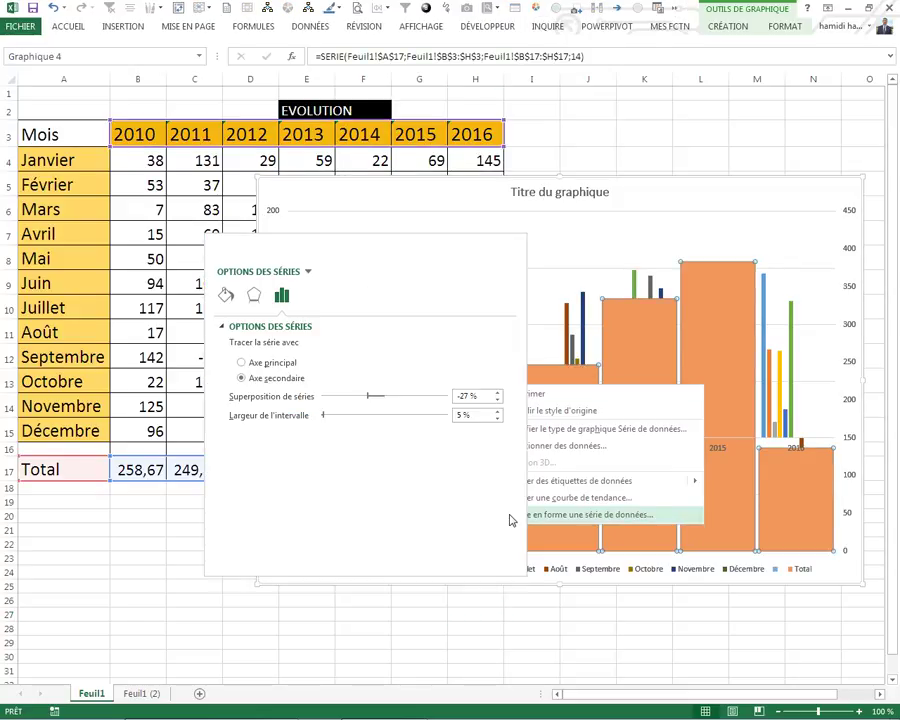
click(226, 295)
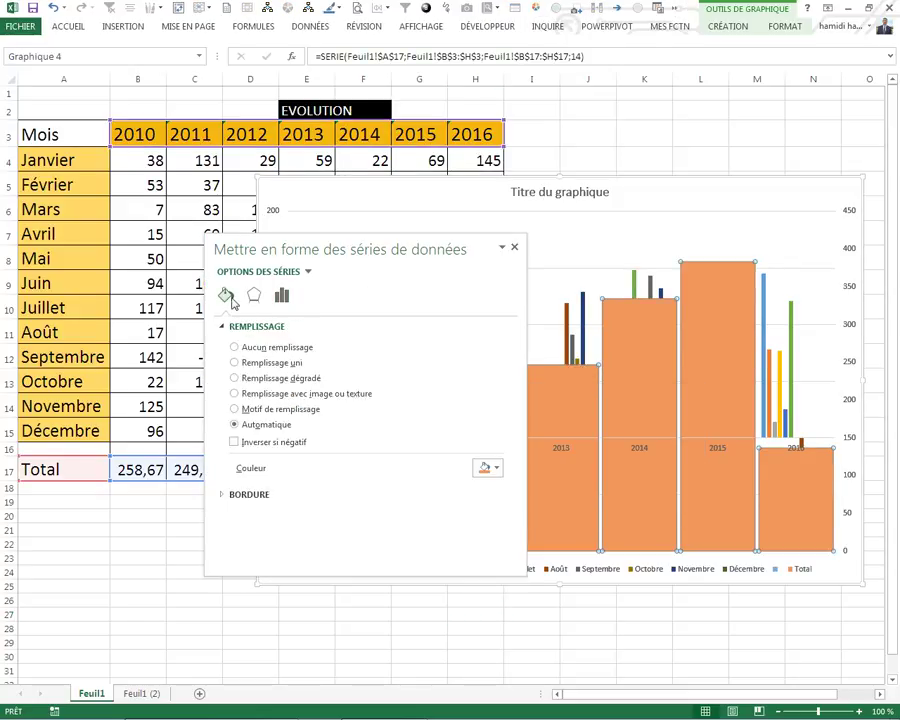
click(255, 366)
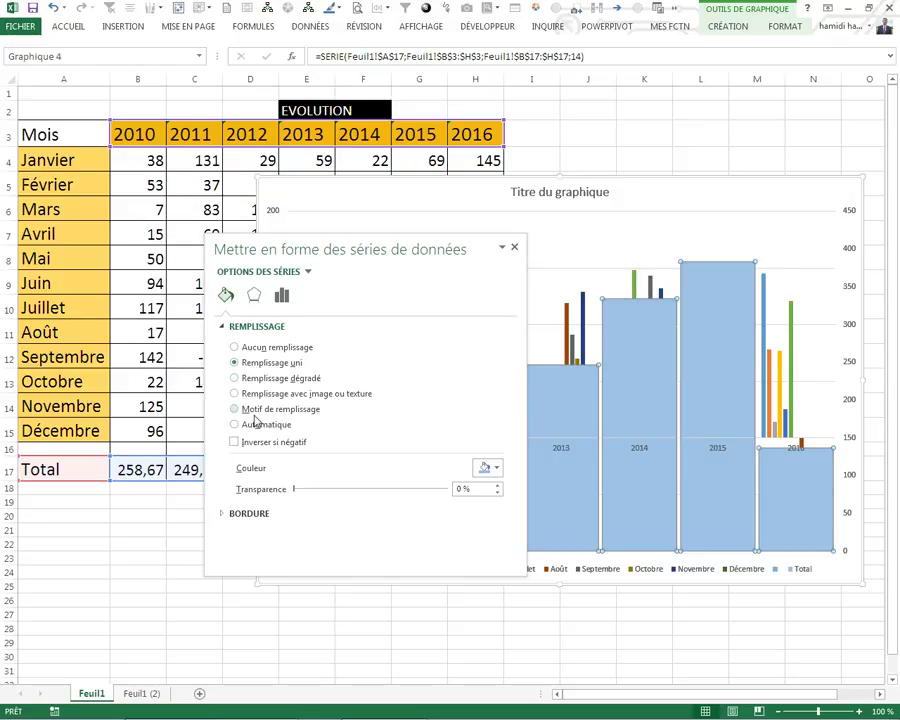
click(245, 380)
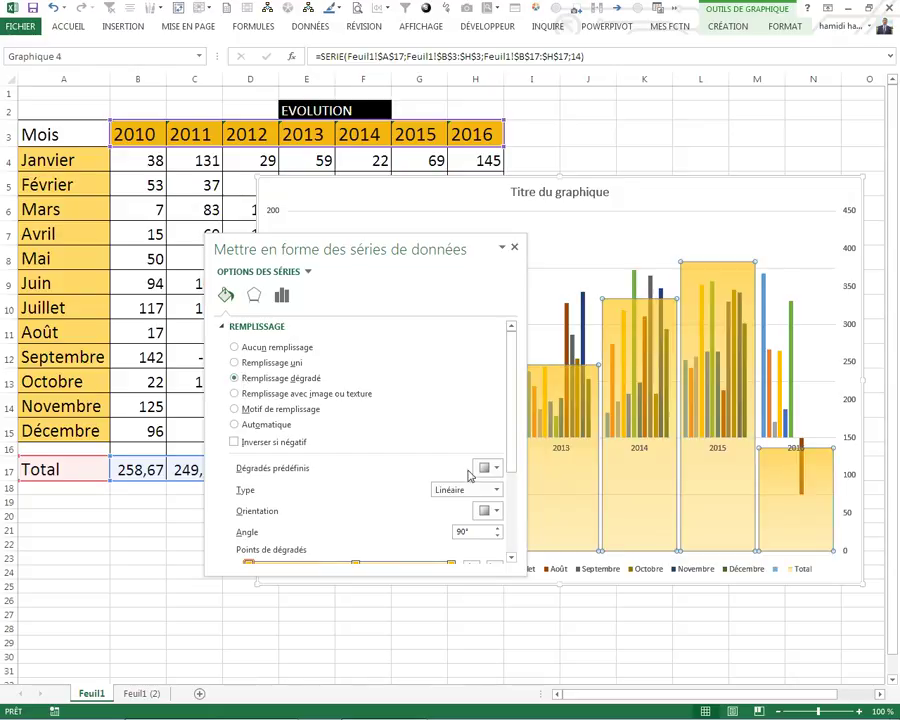
drag(510, 396, 514, 487)
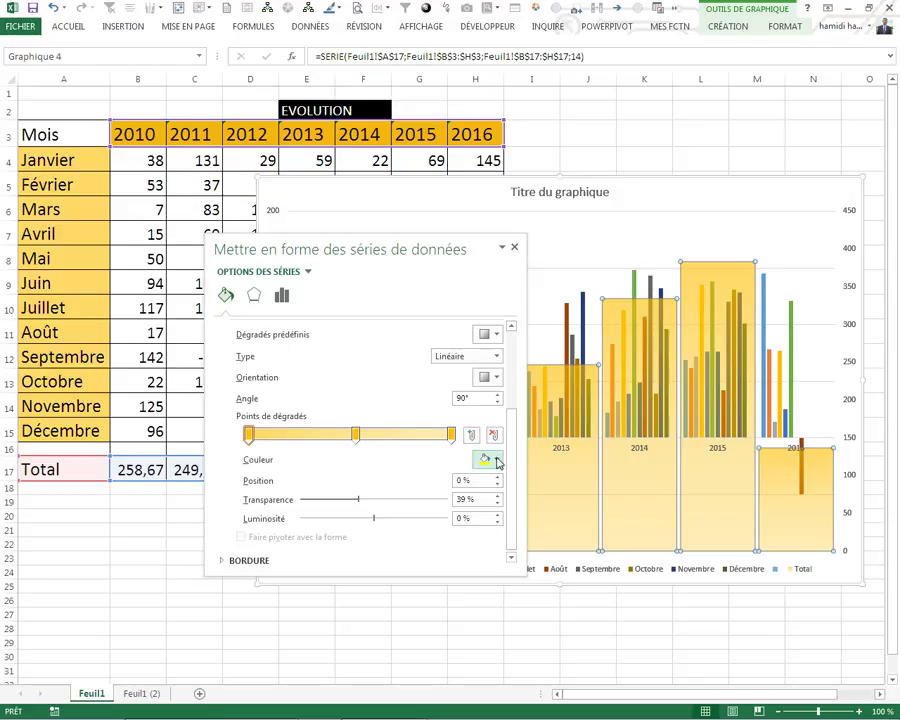
- Colour the first and middle gradient stops light blue
click(490, 459)
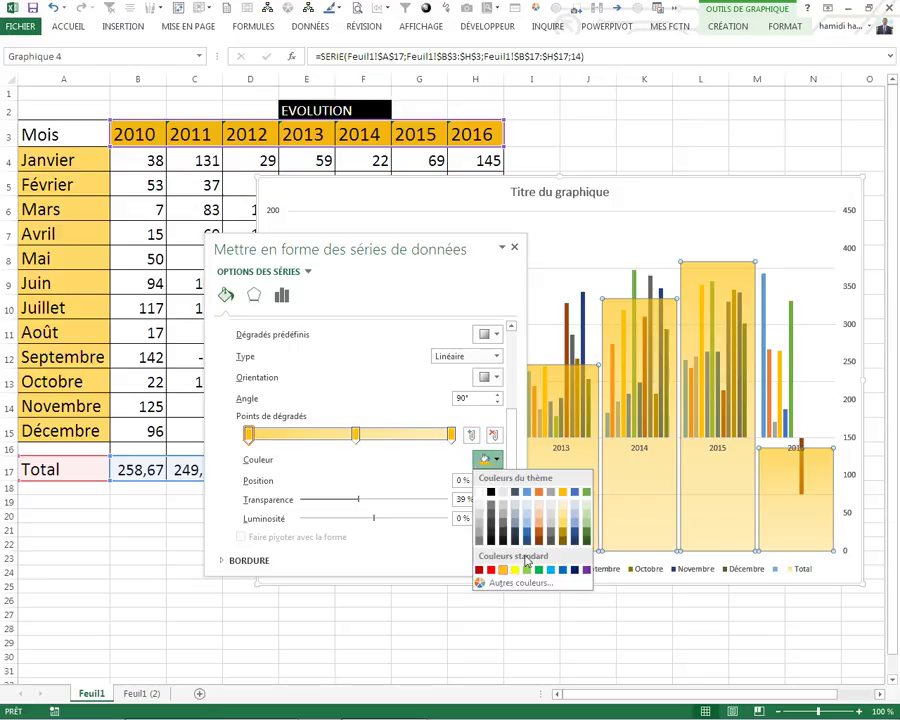
click(529, 520)
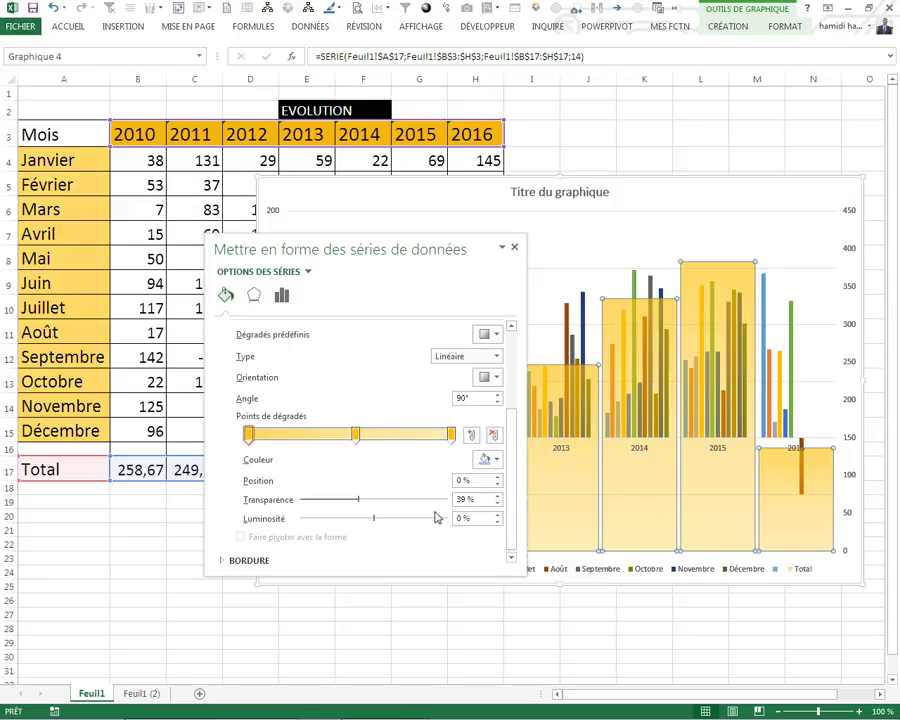
click(356, 434)
click(496, 462)
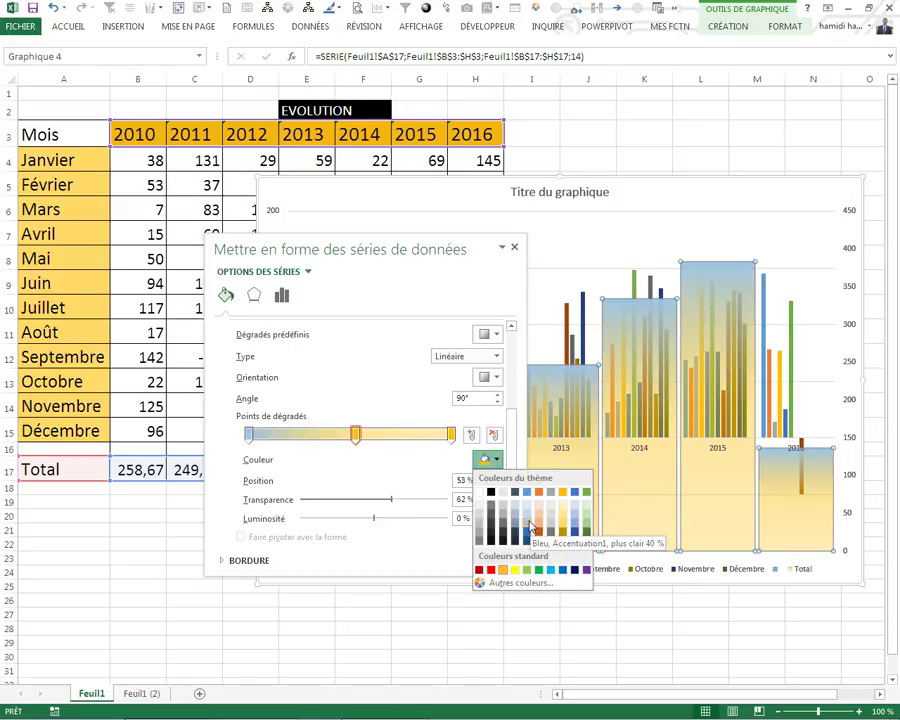
click(527, 520)
click(496, 460)
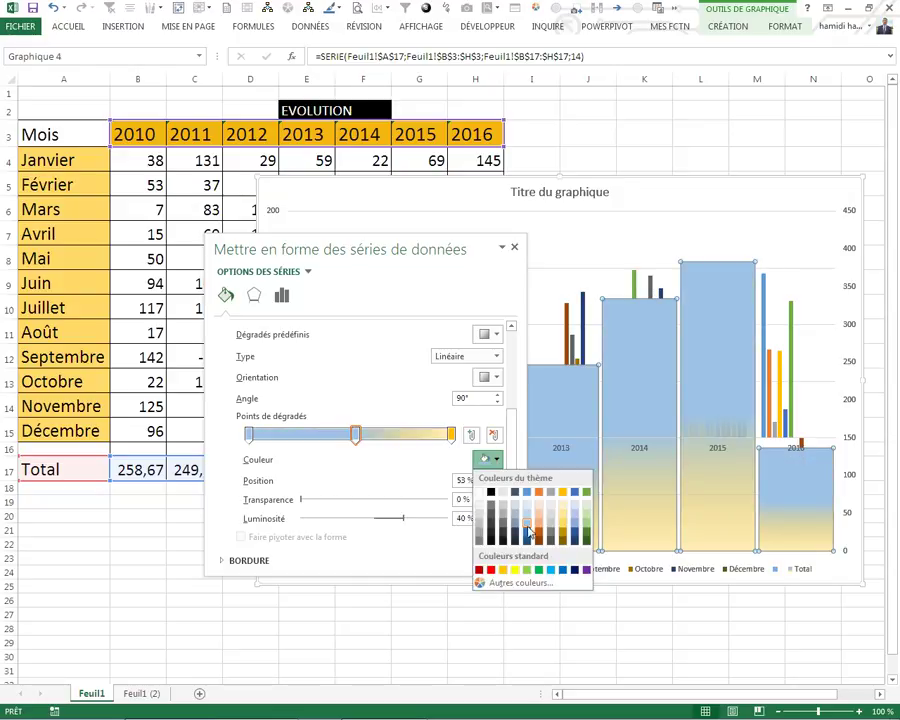
click(450, 507)
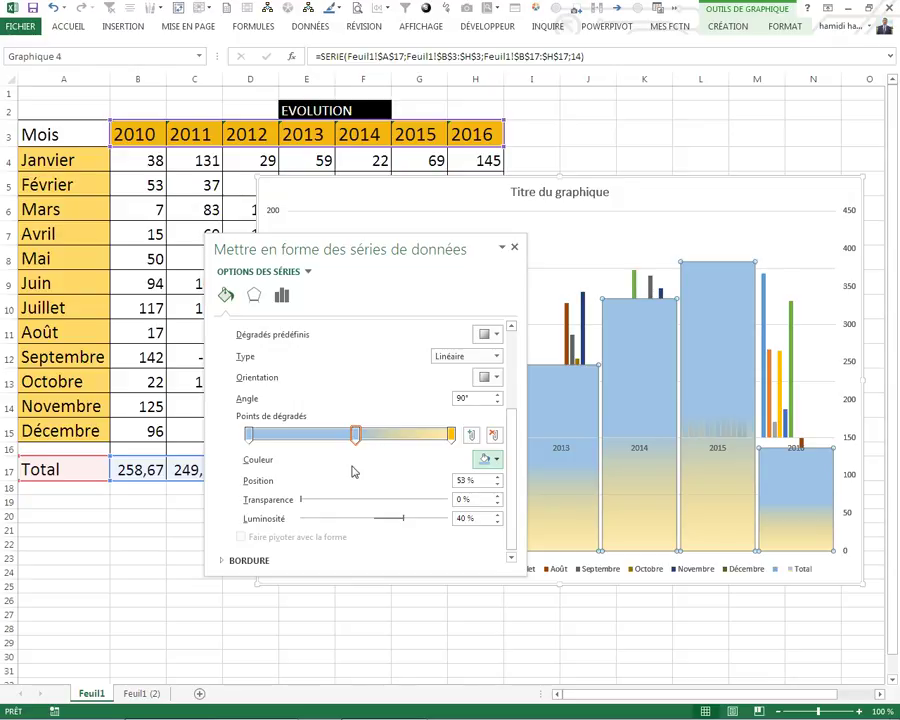
- Set the middle stop to 22 % transparency; make the right-end stop light blue and partly transparent
drag(300, 503, 332, 502)
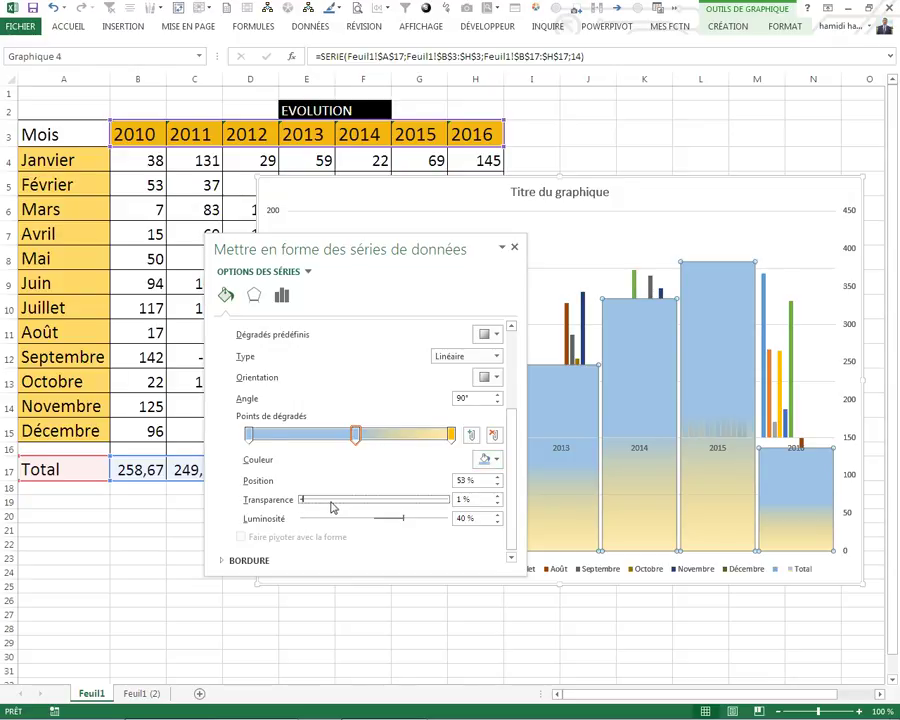
click(451, 435)
click(498, 463)
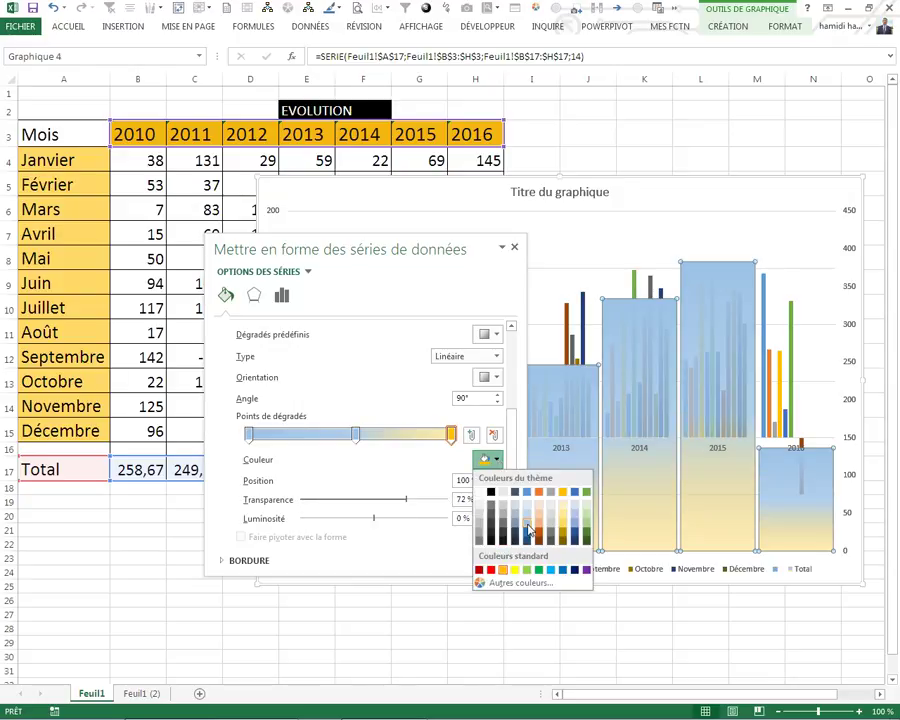
click(530, 548)
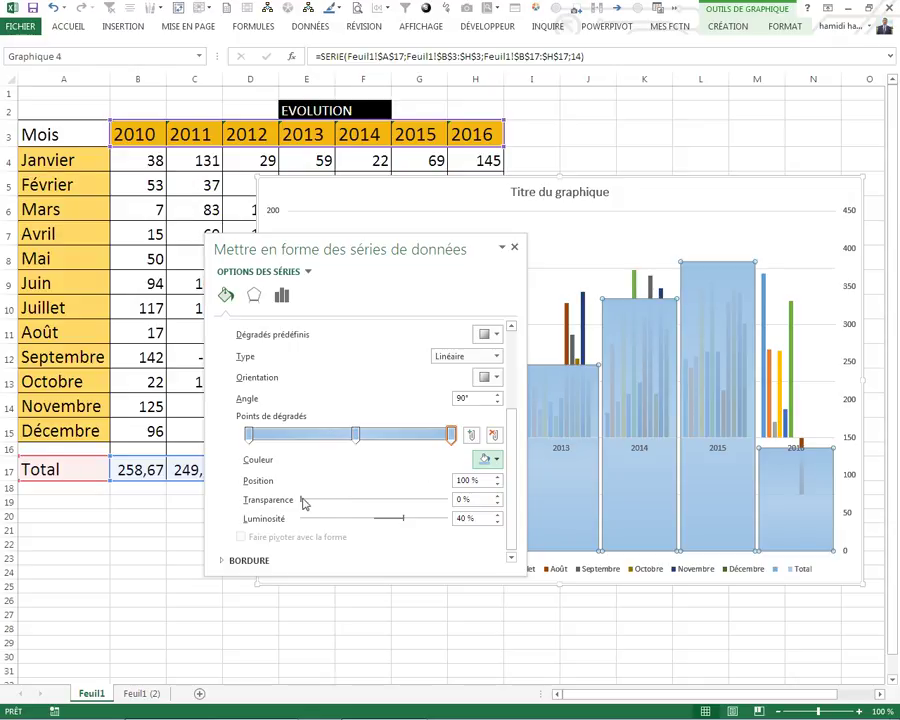
drag(304, 503, 378, 504)
- Raise the middle stop's transparency to 54 % and the left stop's to 46 %
click(355, 434)
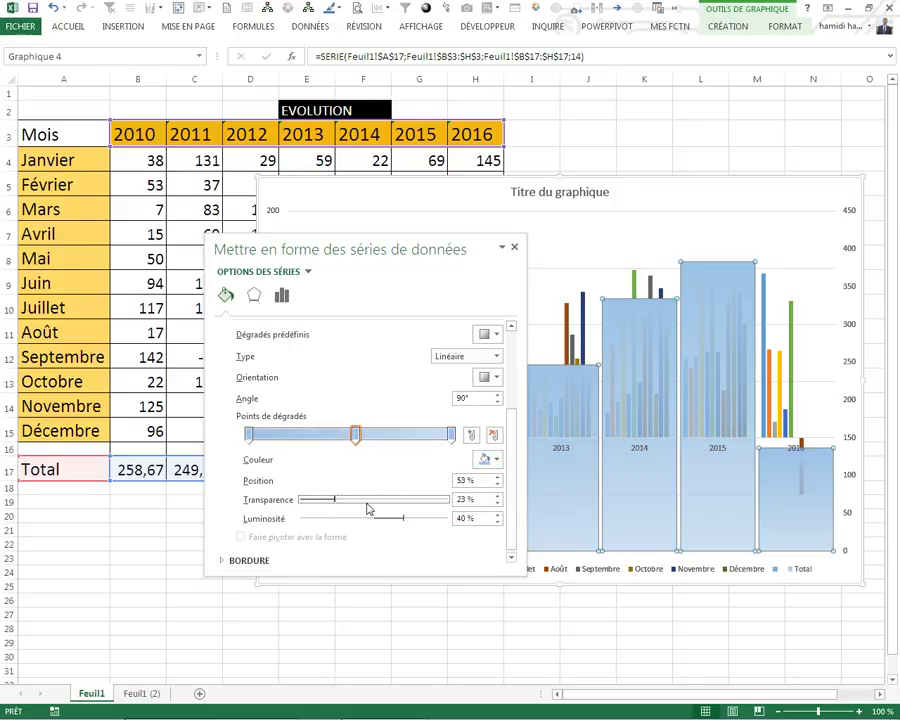
drag(333, 504, 380, 502)
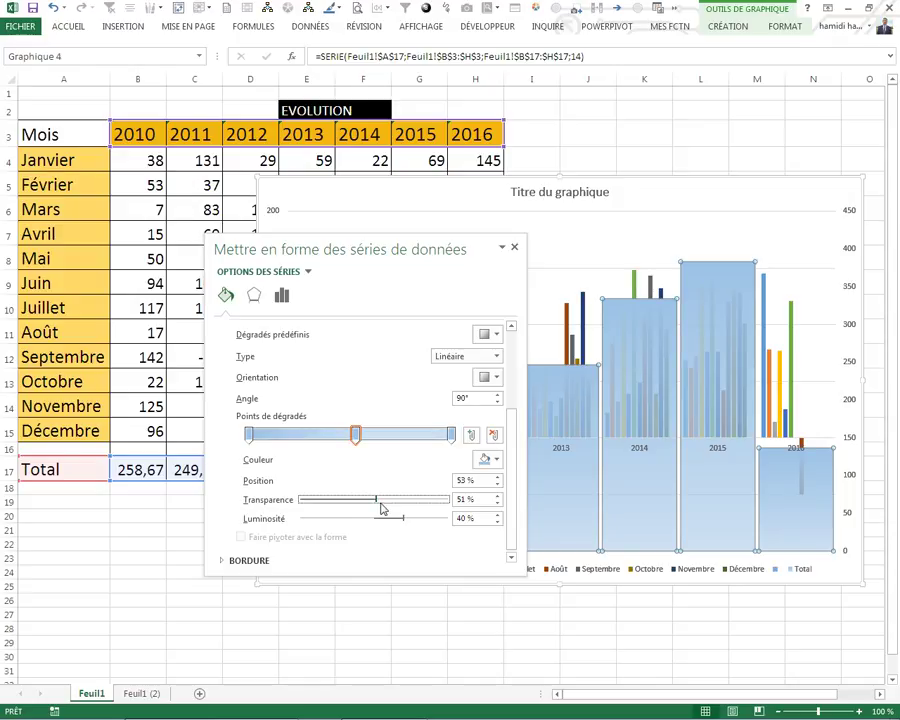
click(250, 436)
drag(301, 502, 367, 502)
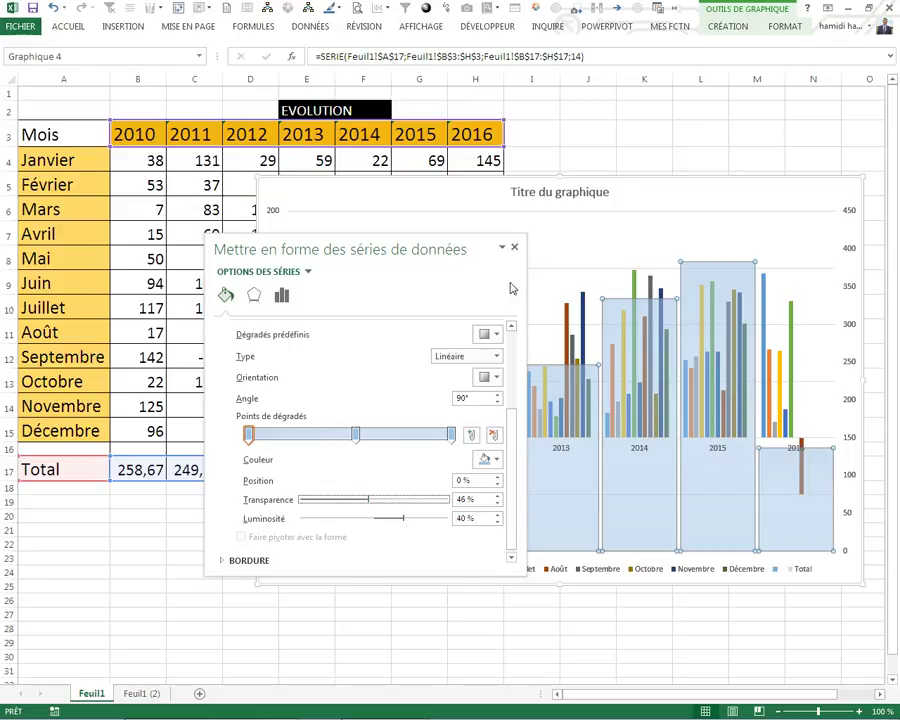
click(514, 248)
- Delete the secondary vertical axis so all columns share the 0–450 scale
click(492, 624)
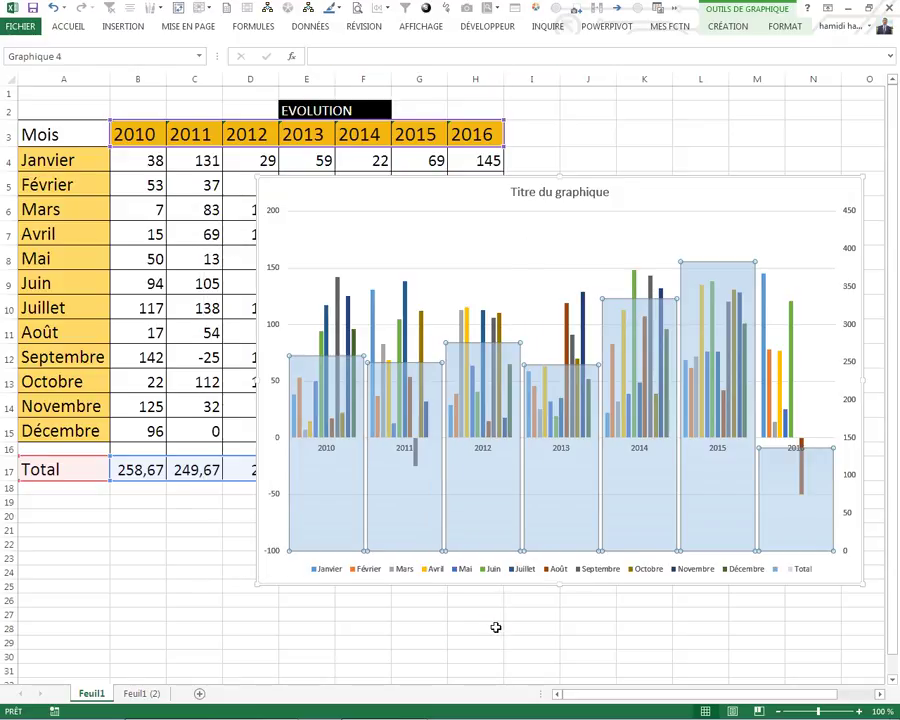
click(849, 330)
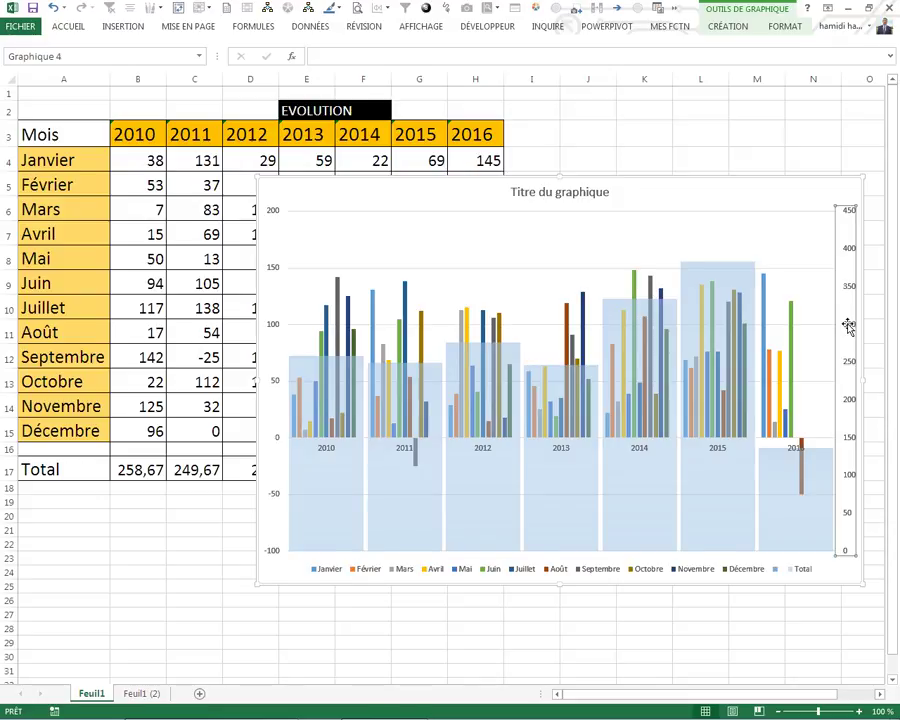
key(Delete)
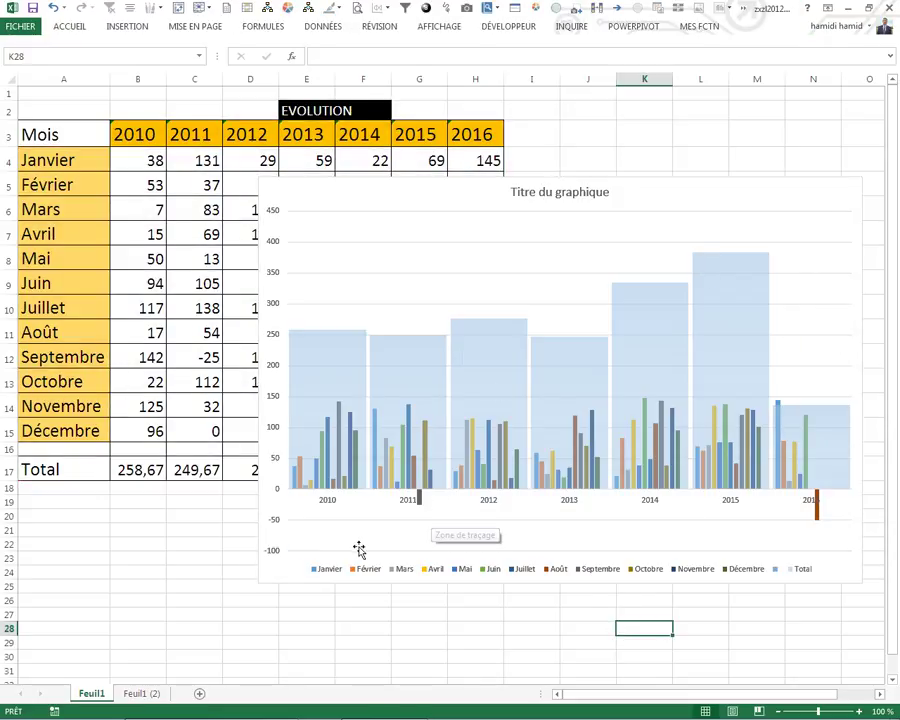
click(173, 554)
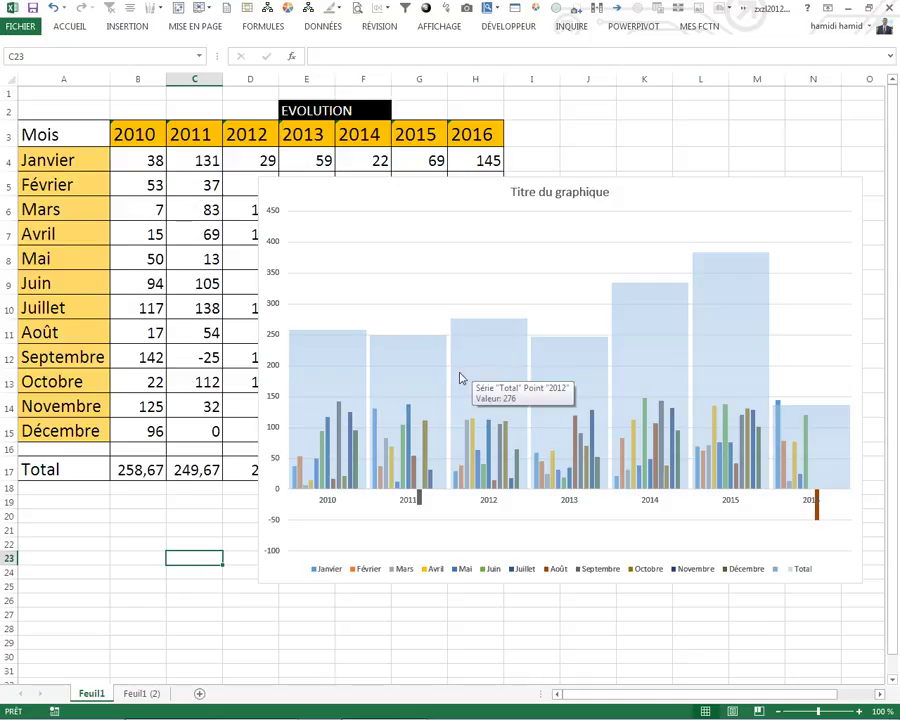
click(62, 452)
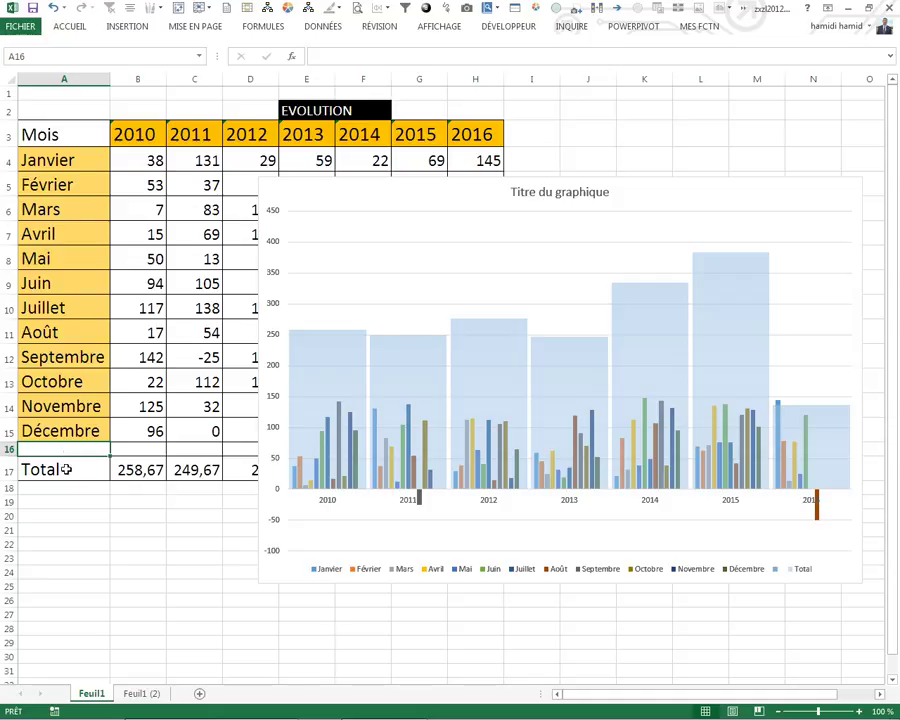
click(64, 464)
click(74, 452)
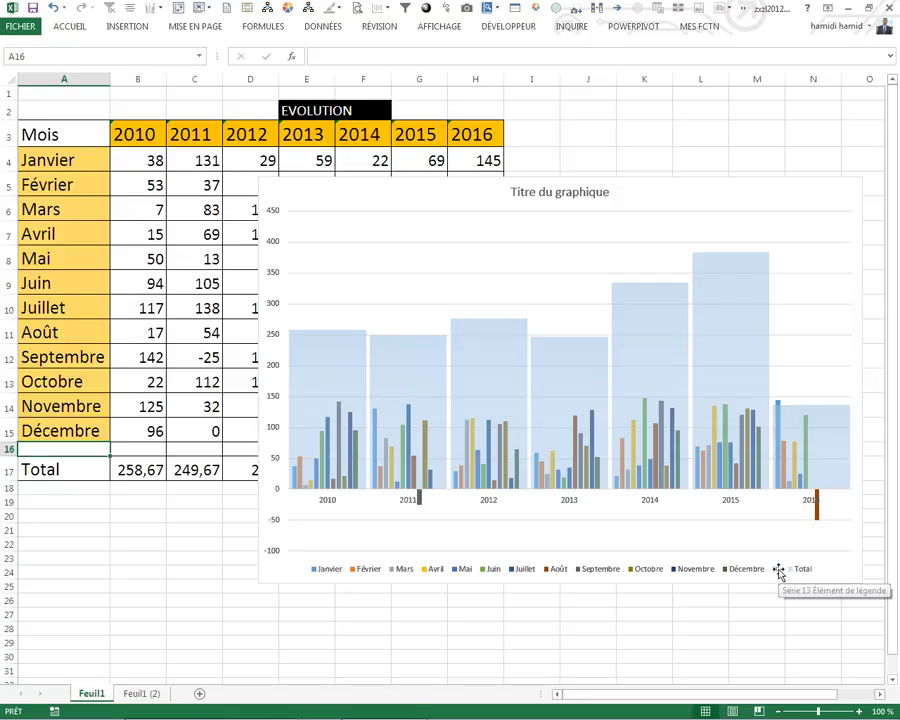
click(720, 628)
- Link the chart title to cell E2 with =E2 so it reads EVOLUTION, then reposition the chart
click(446, 172)
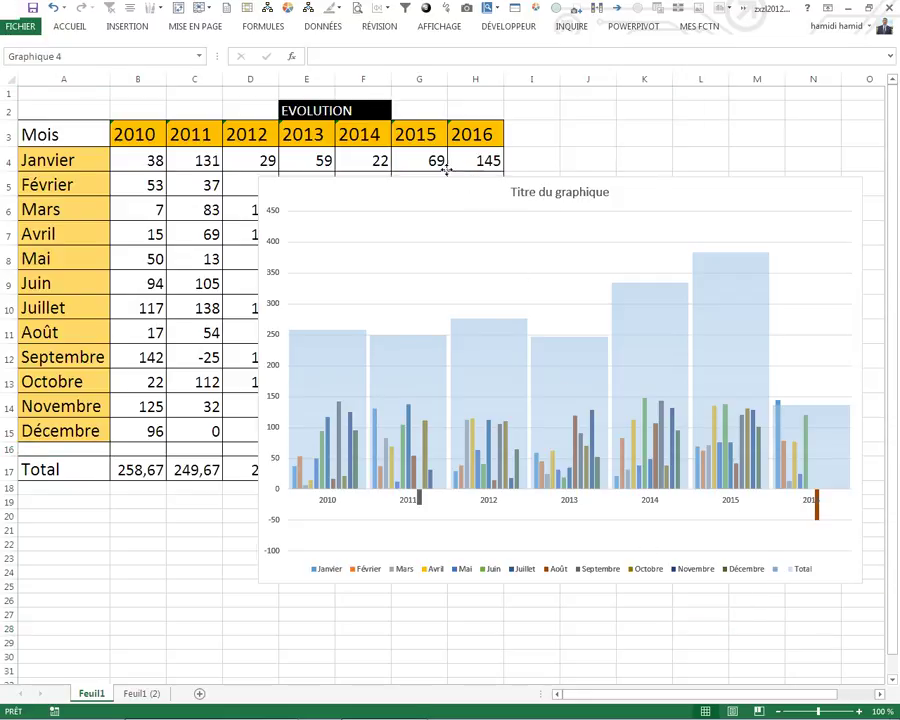
drag(446, 172, 343, 170)
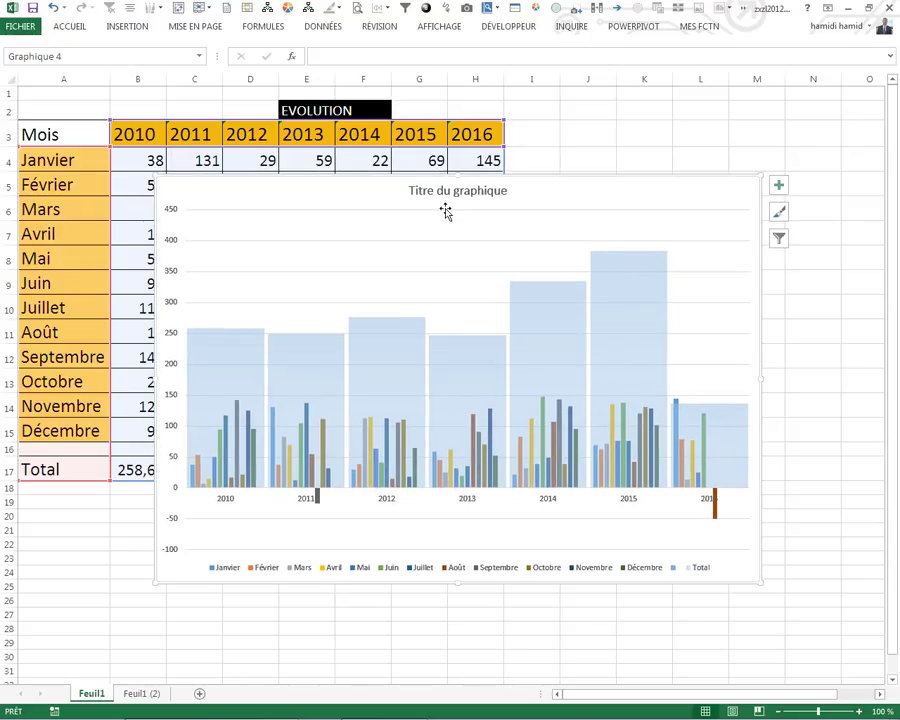
click(447, 192)
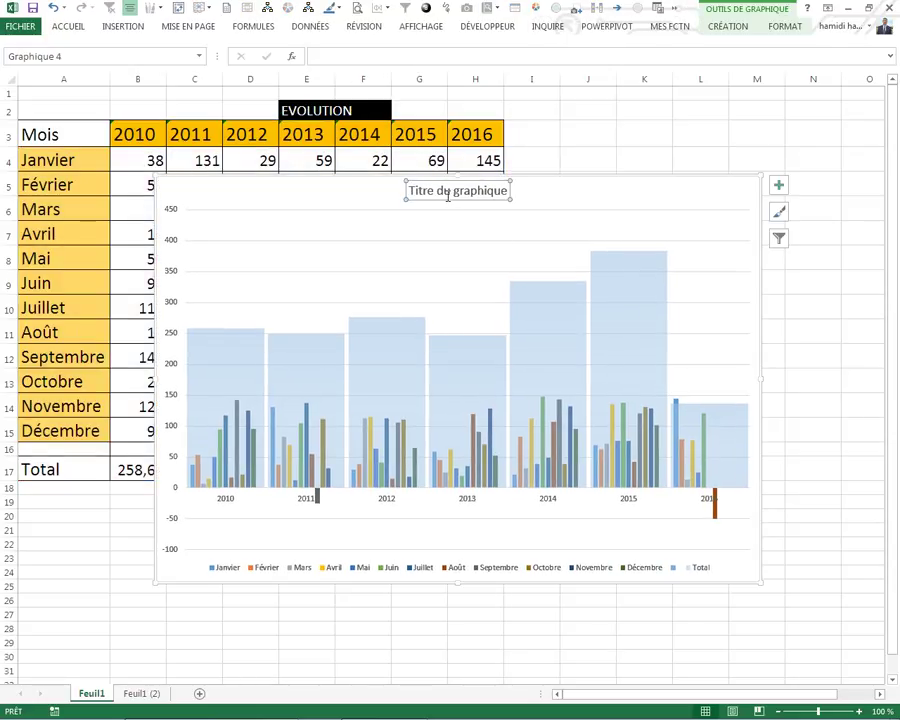
click(305, 57)
text(=)
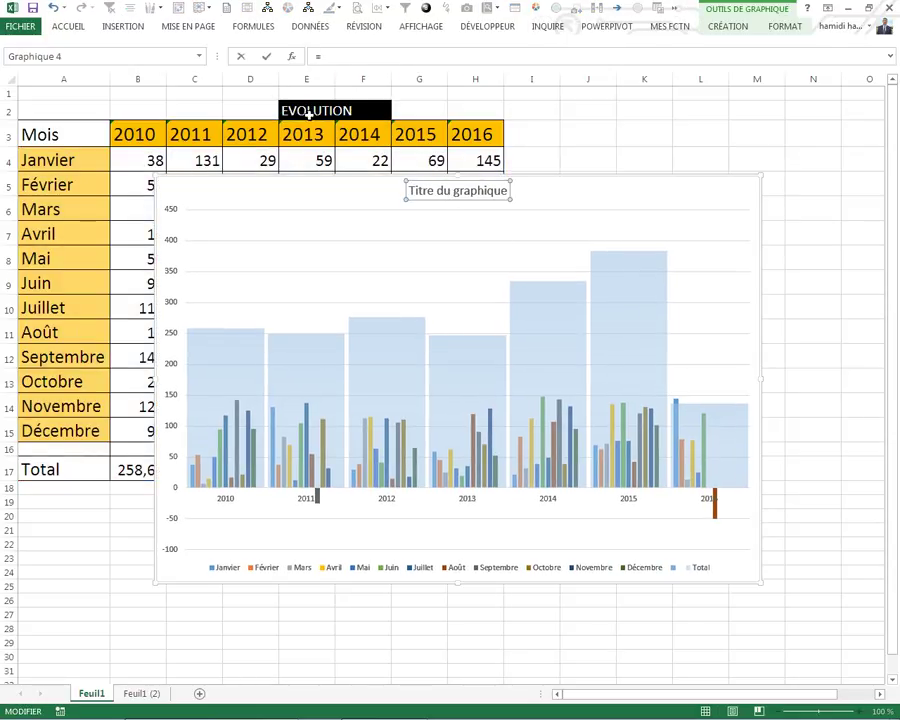
click(305, 112)
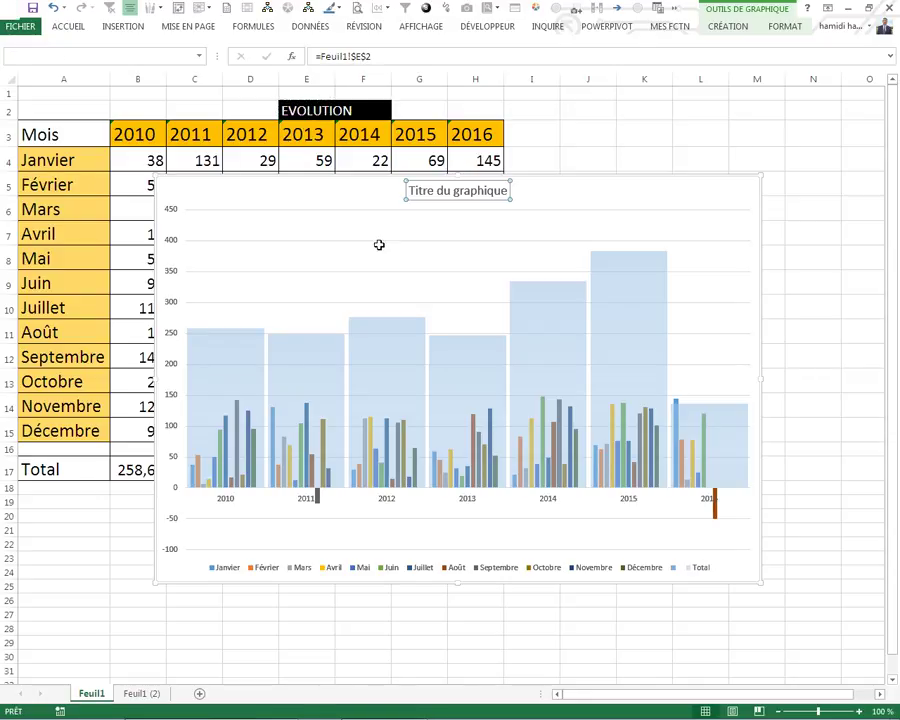
key(Return)
mouse_move(499, 584)
mouse_down()
mouse_move(538, 493)
mouse_move(621, 511)
mouse_up()
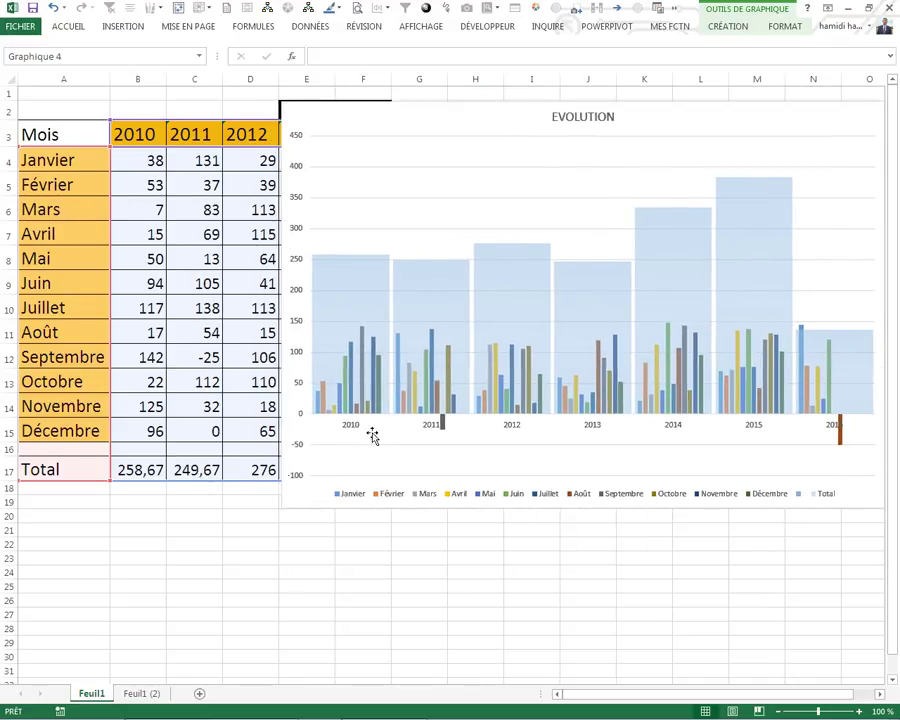
- Enter -100 for Décembre 2010 in B15
click(148, 430)
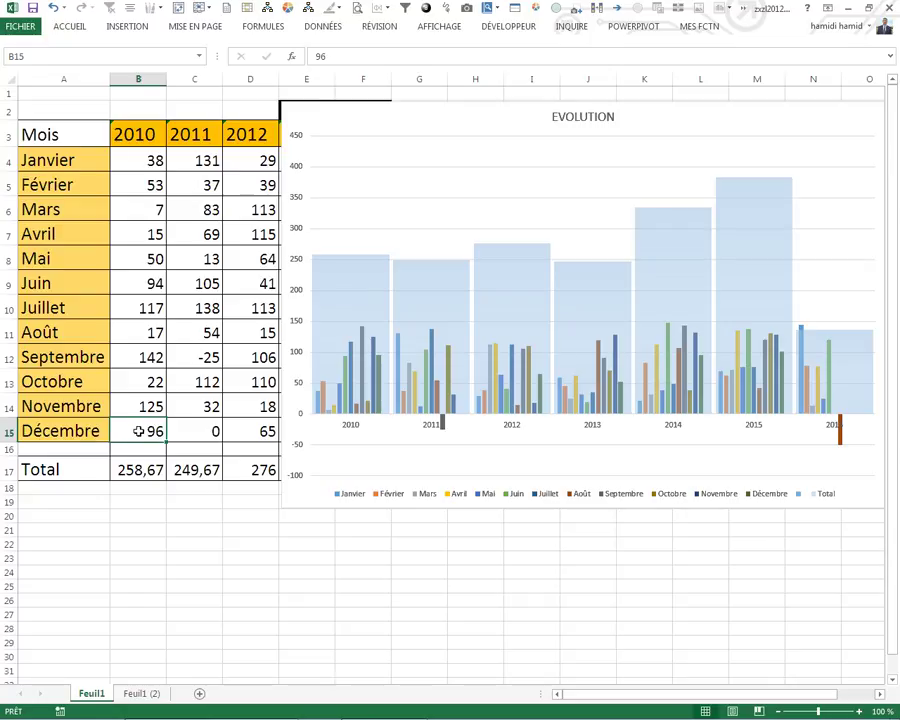
text(-100)
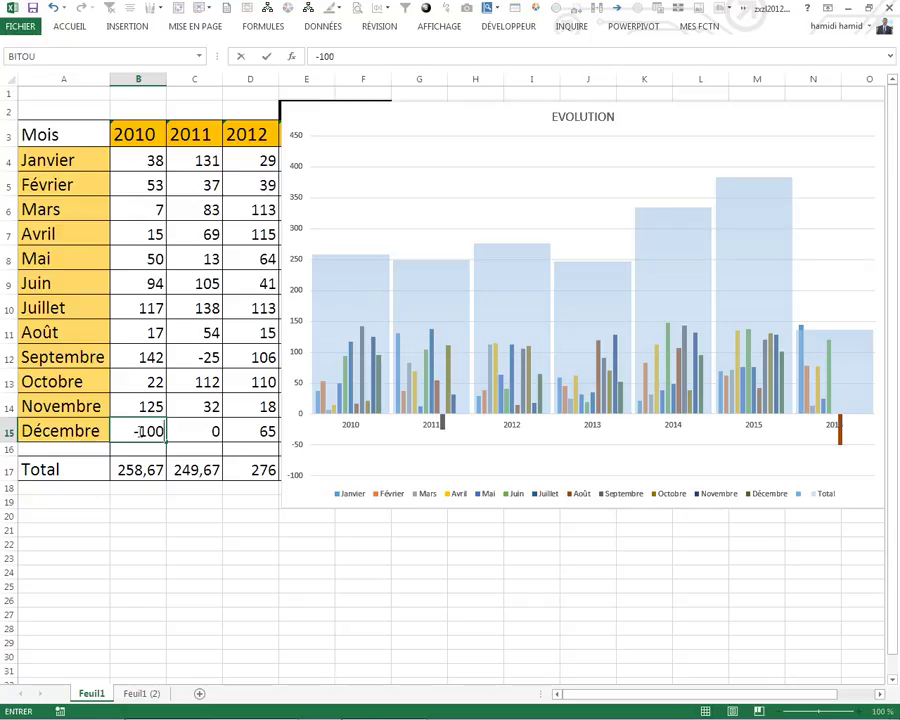
key(Return)
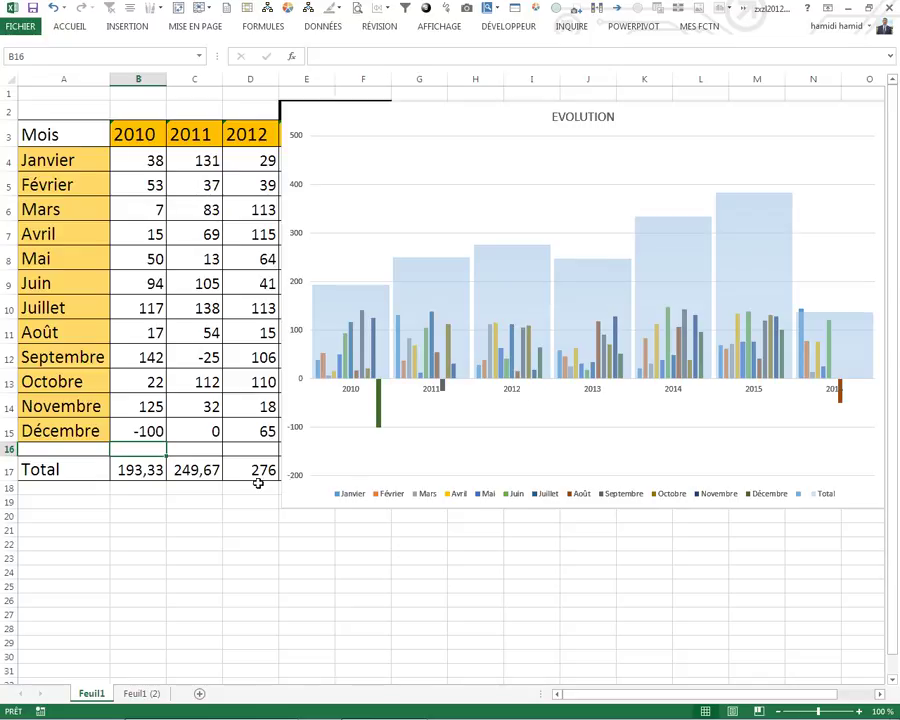
- Try -500, -600 and -800 for Novembre 2011 in C14, settling on -1200
click(204, 406)
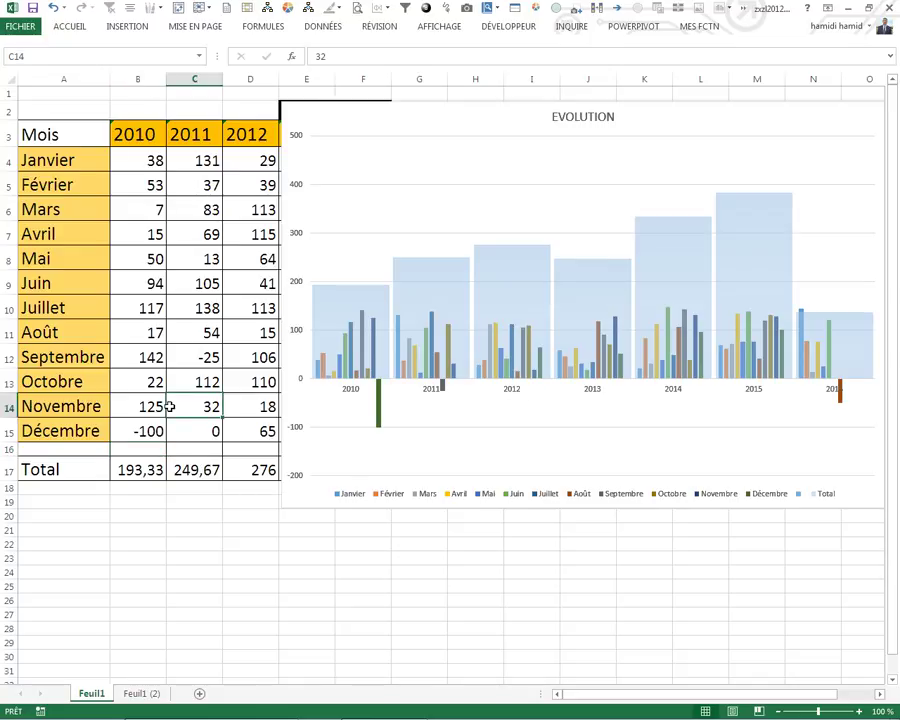
text(-500)
key(Return)
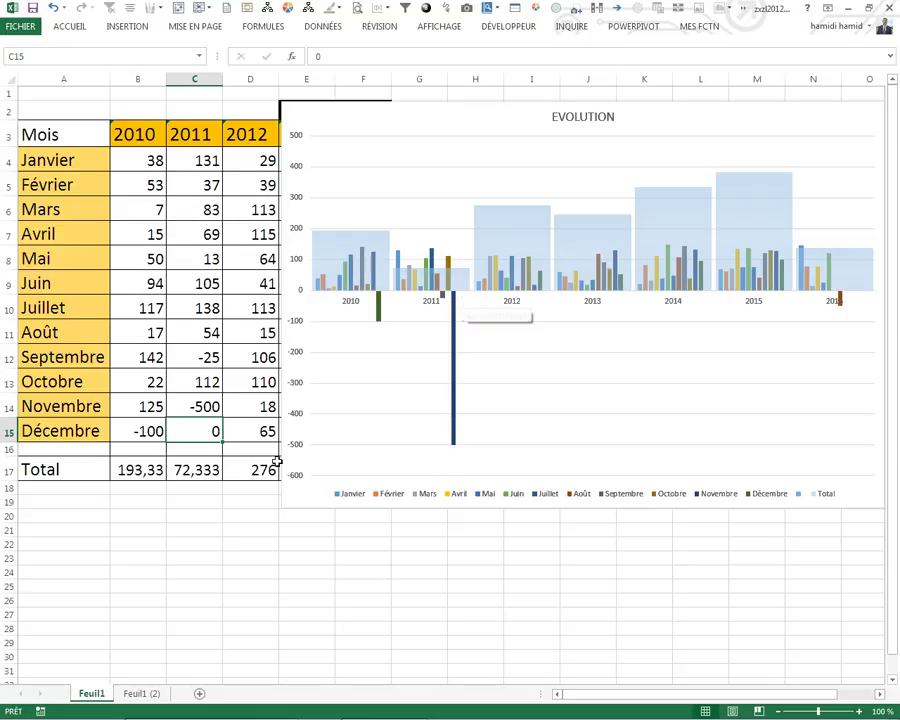
click(200, 405)
text(-600)
key(Return)
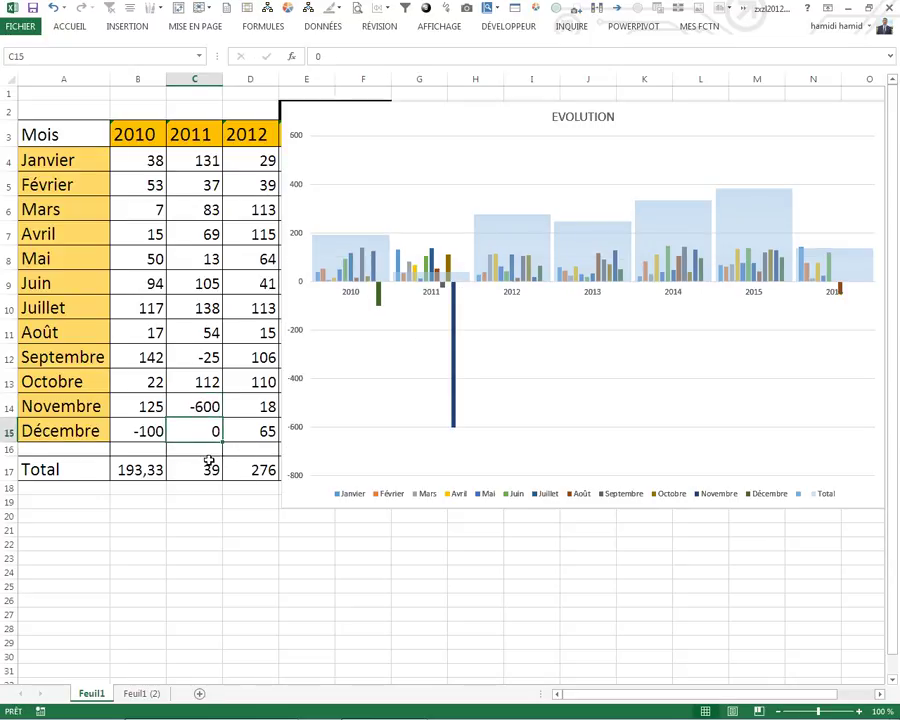
click(188, 406)
text(-800)
key(Return)
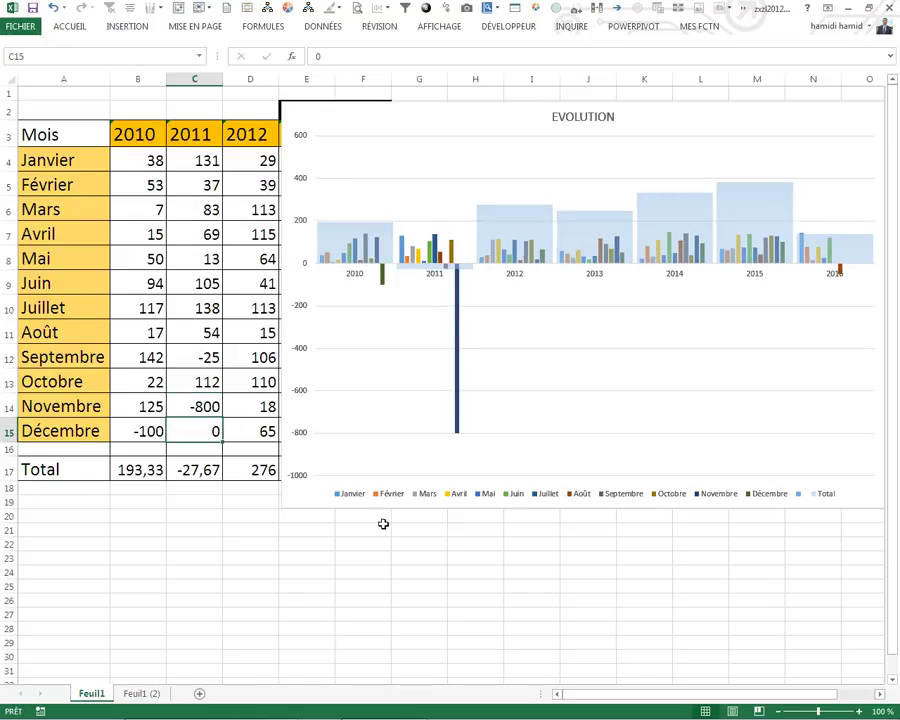
drag(381, 511, 416, 569)
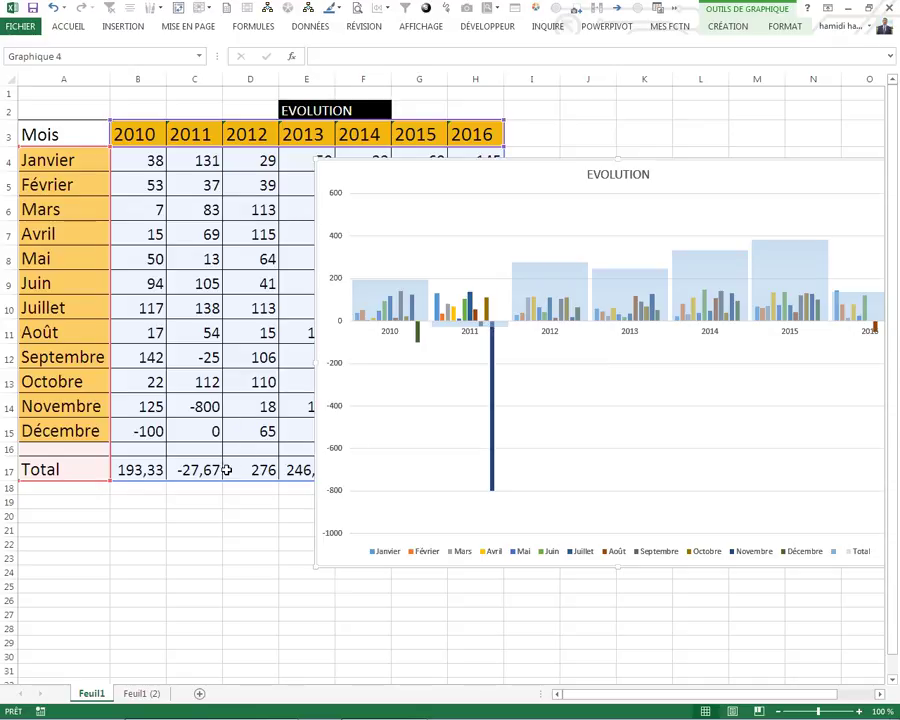
click(207, 406)
text(-1200)
key(Return)
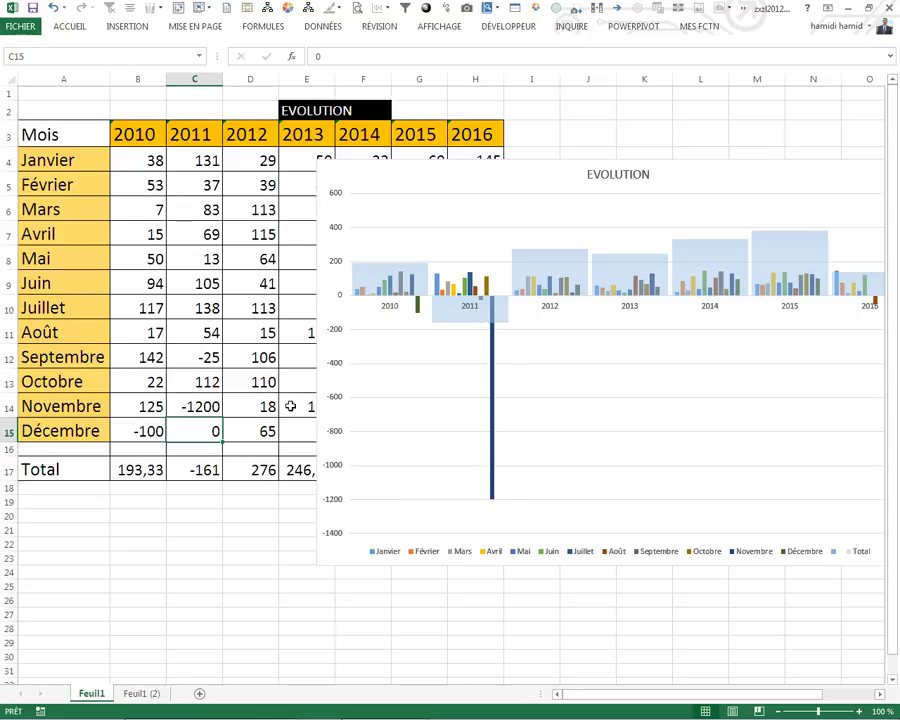
- Make B17 a plain =SOMME(B4:B16) and fill it across the Total row
click(155, 470)
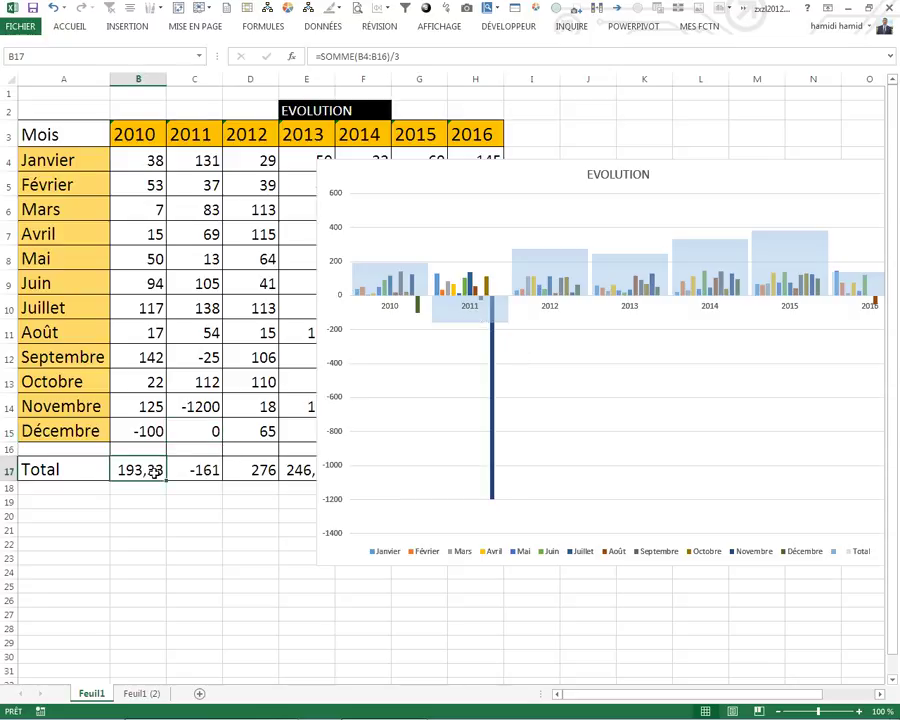
click(411, 58)
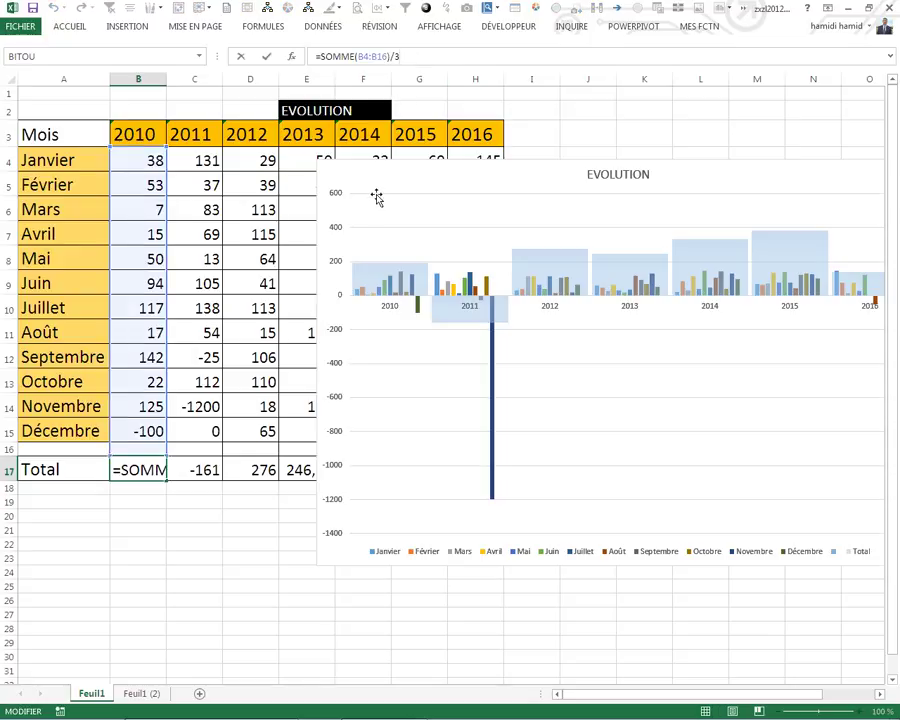
key(BackSpace)
key(Return)
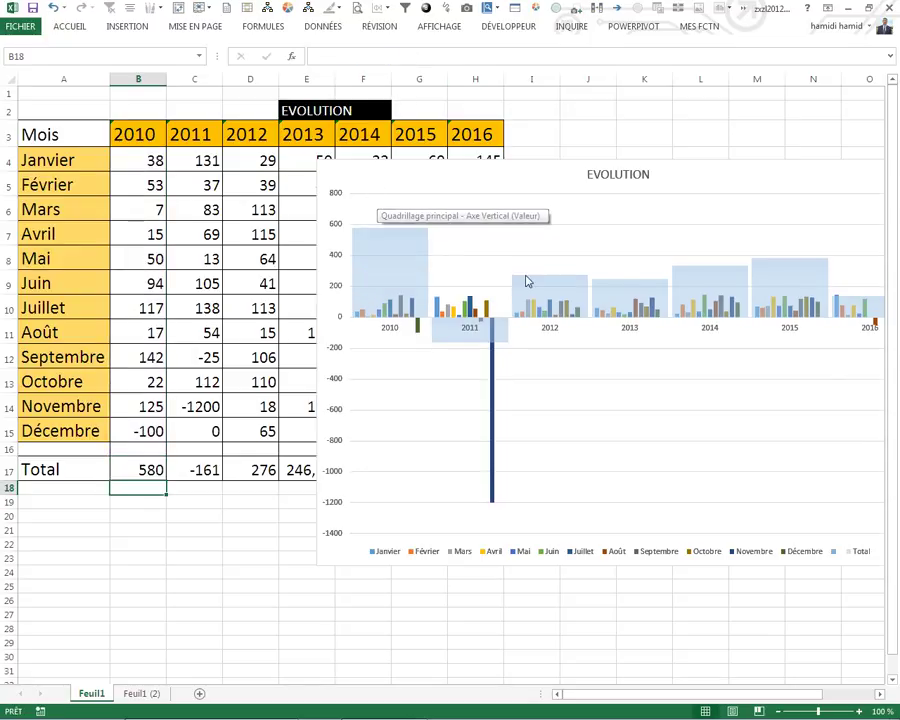
click(147, 476)
mouse_move(167, 481)
mouse_down()
mouse_move(484, 486)
mouse_move(476, 488)
mouse_up()
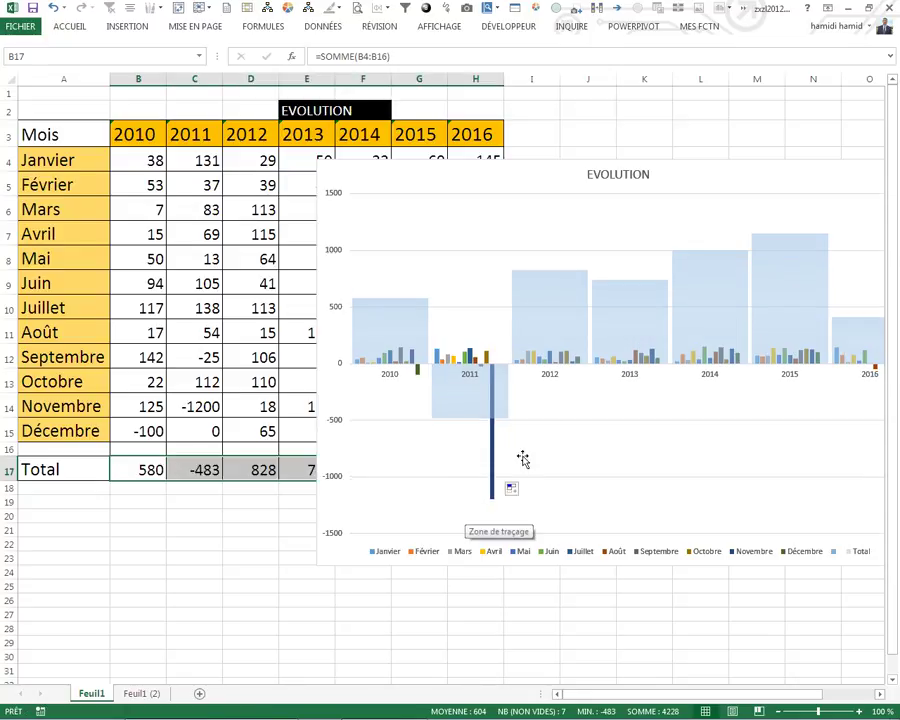
click(208, 526)
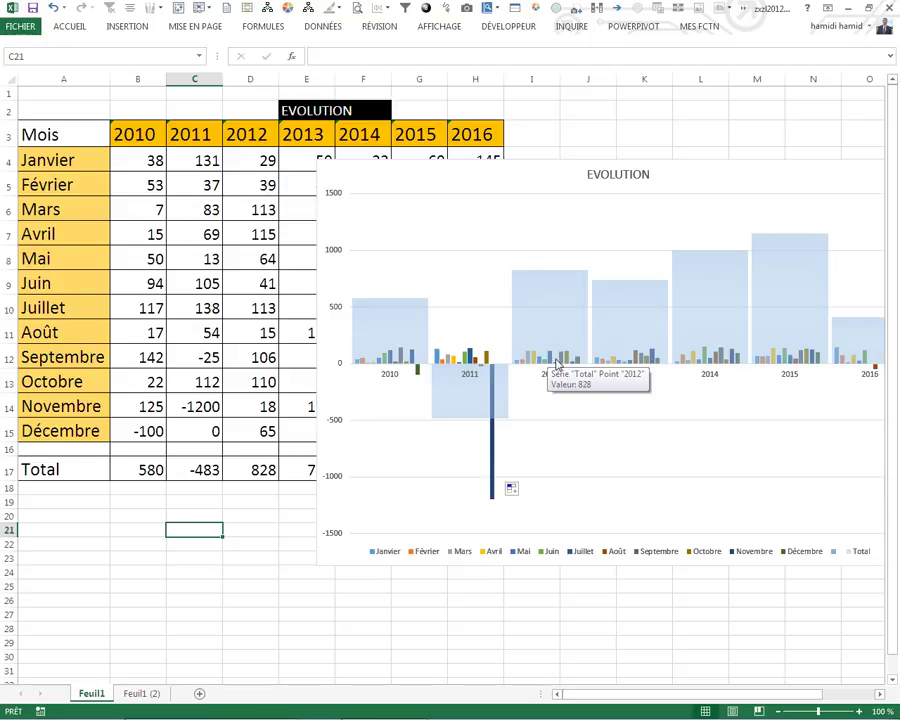
click(140, 472)
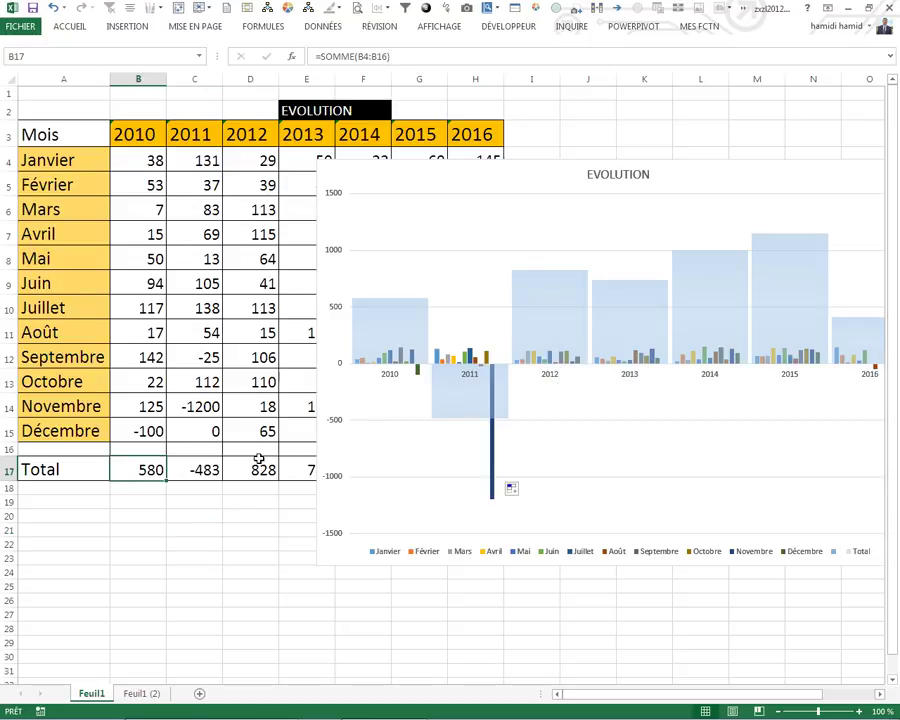
click(193, 586)
- Set Novembre 2011 in C14 to 50 and place the chart over columns C–H
drag(316, 386, 202, 411)
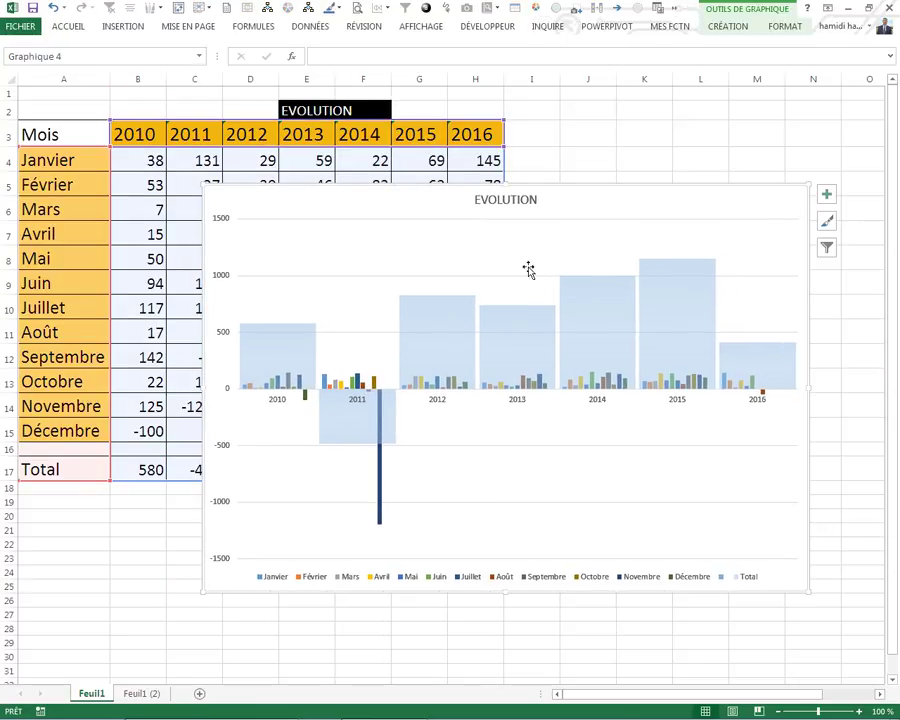
click(490, 613)
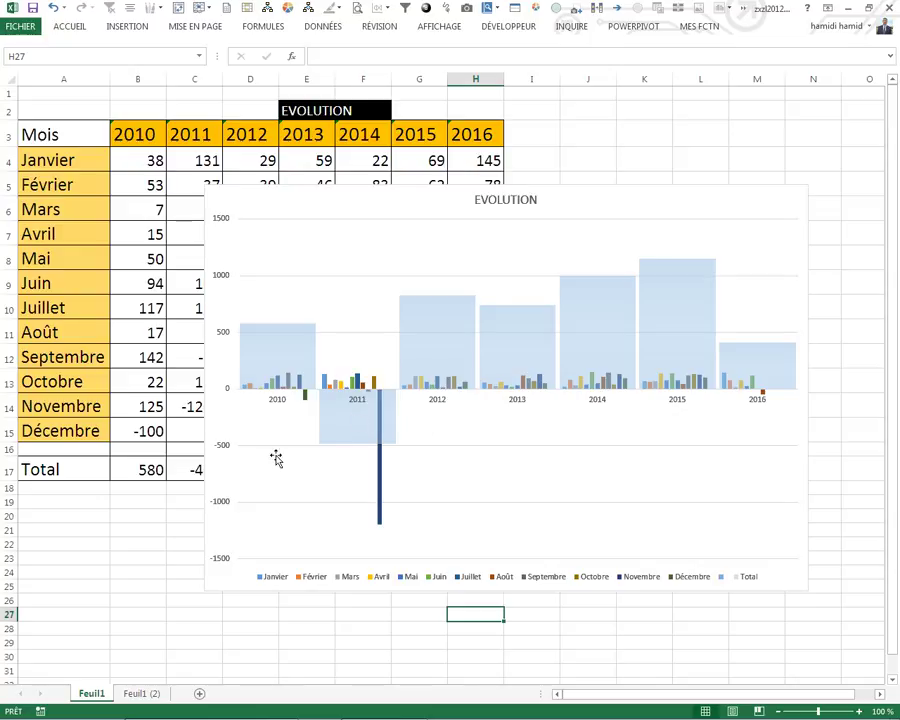
drag(230, 354, 348, 352)
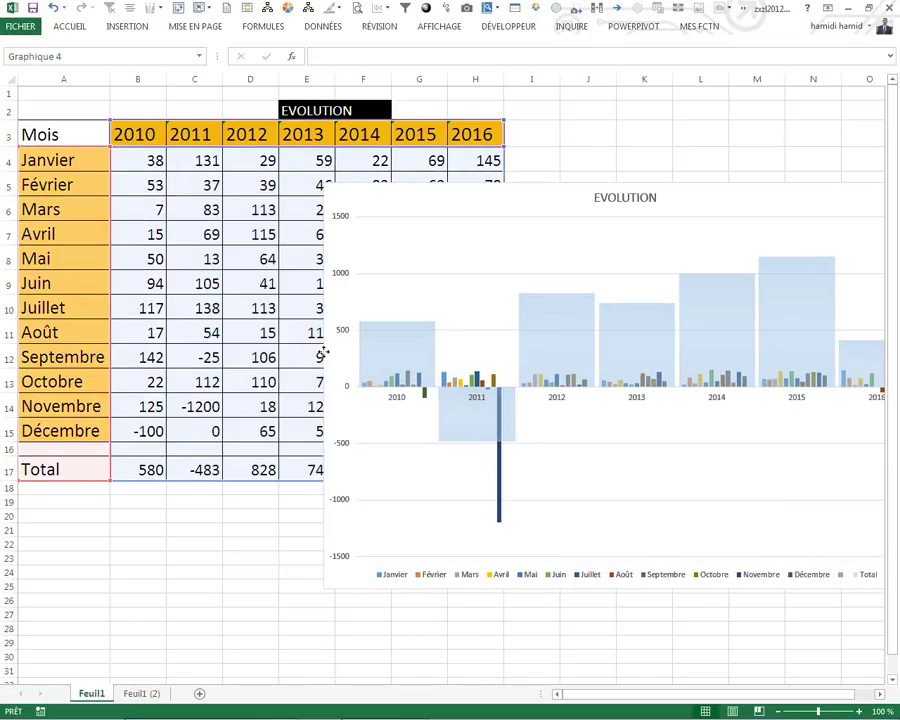
click(180, 409)
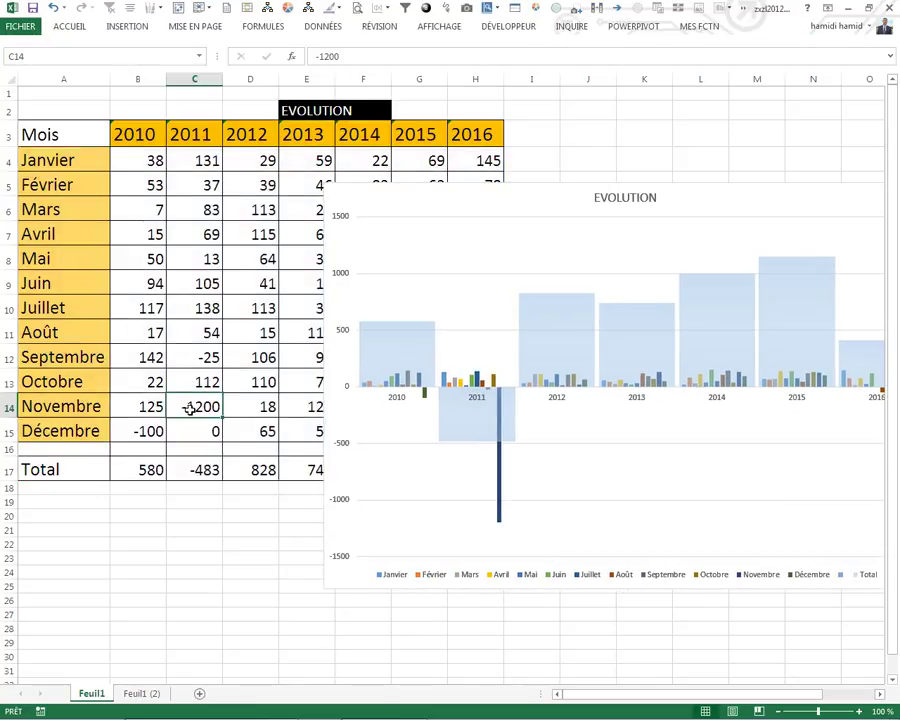
text(50)
key(Return)
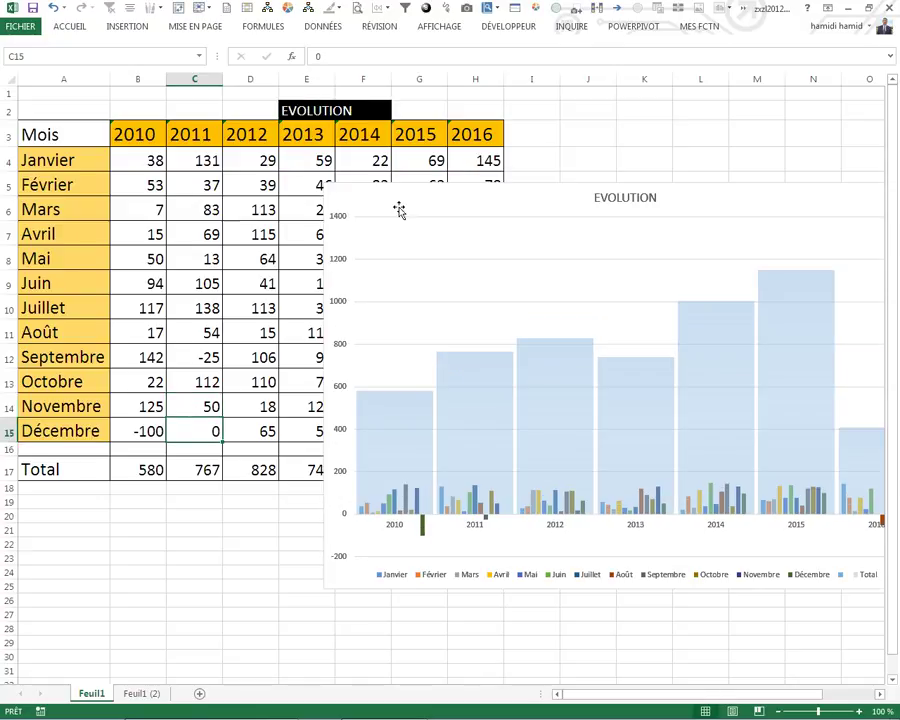
drag(392, 184, 266, 147)
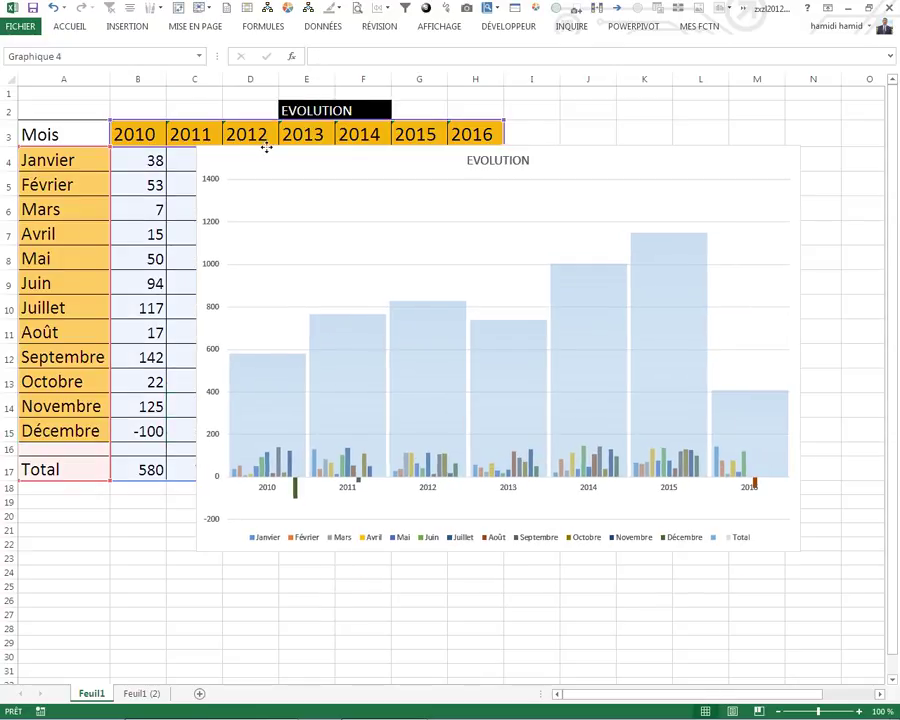
- Enter the author's name in cell F26 below the chart
click(366, 603)
text(s)
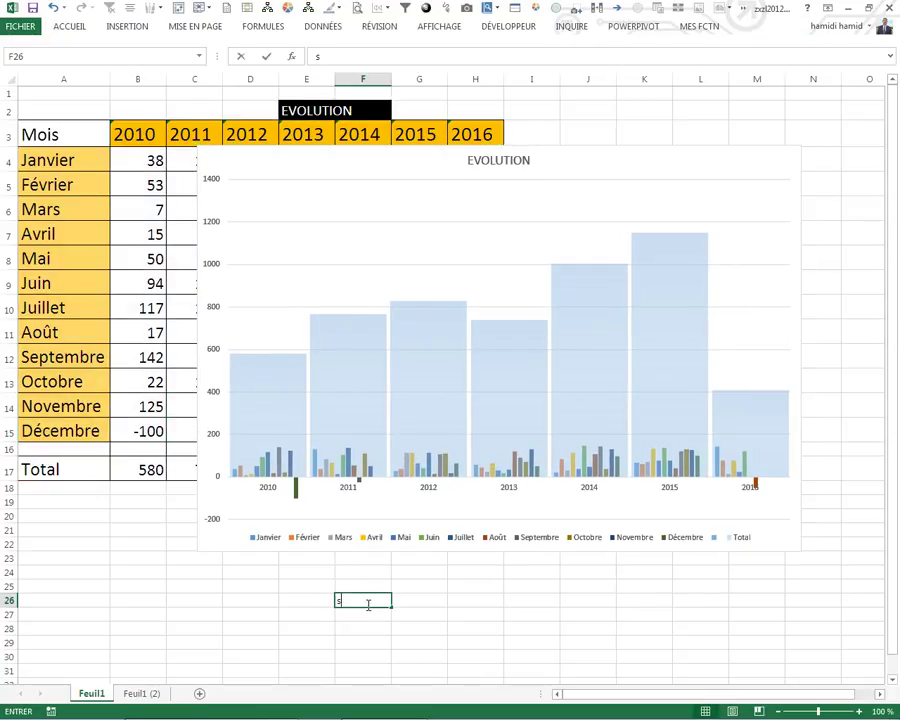
text(ihamidi)
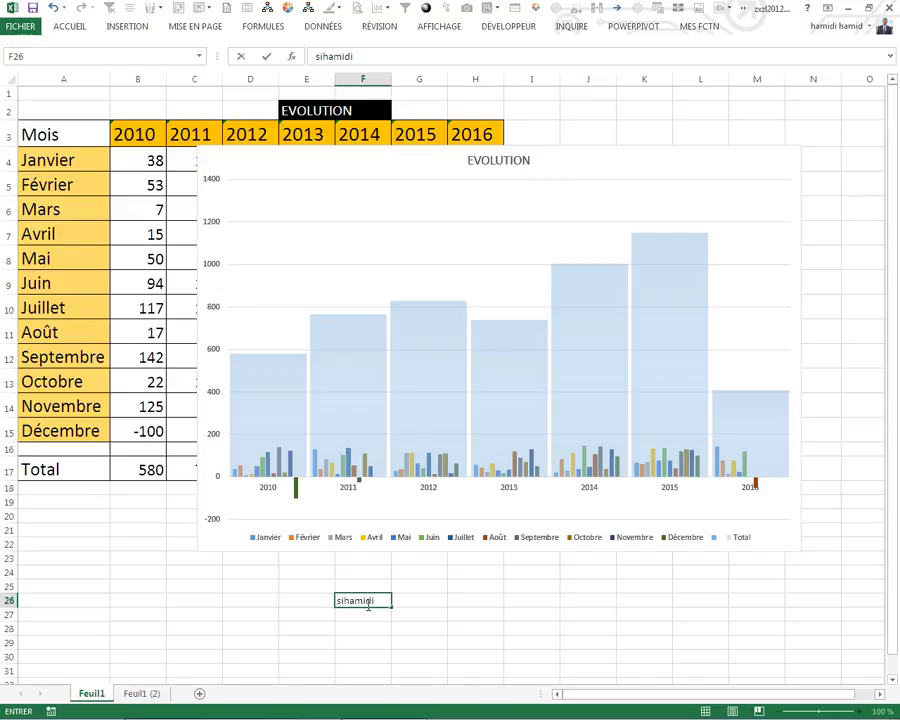
key(Return)
- Enter the date 11/06/2017 in cell H26
click(465, 606)
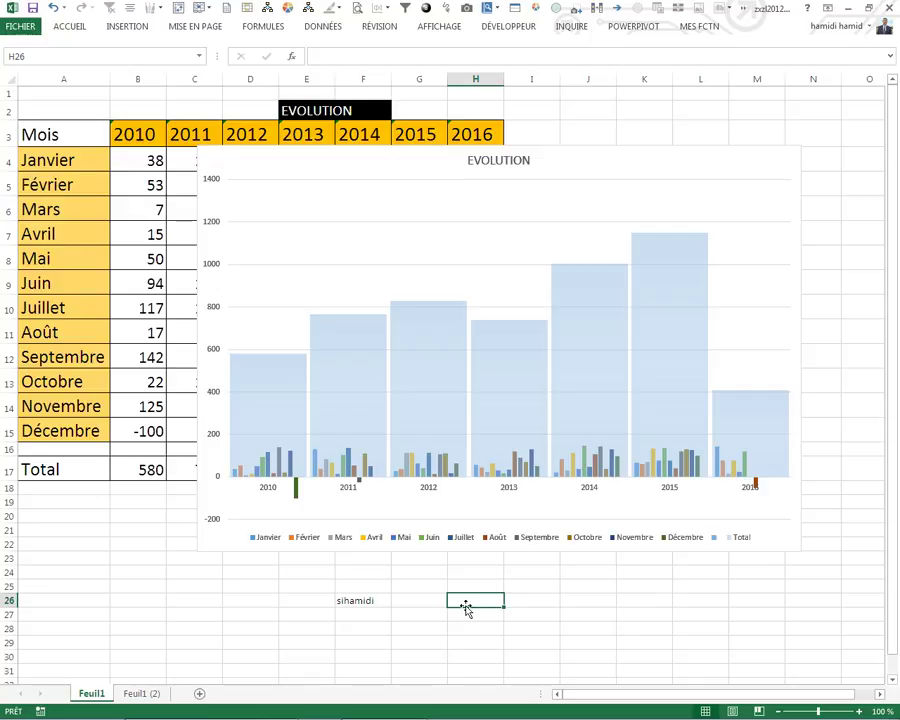
text(11-06-2017)
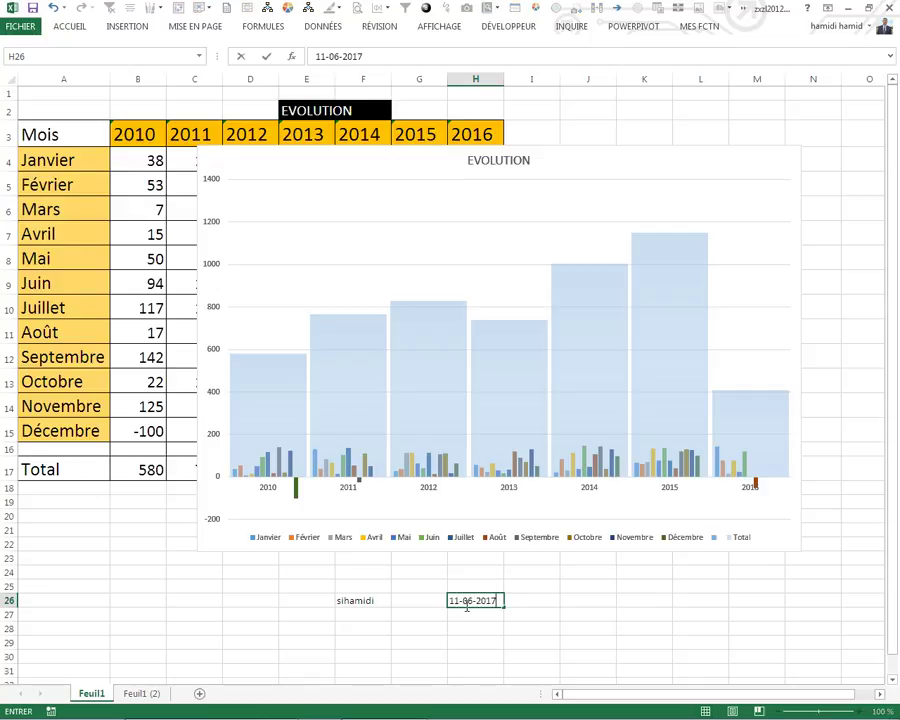
key(Return)
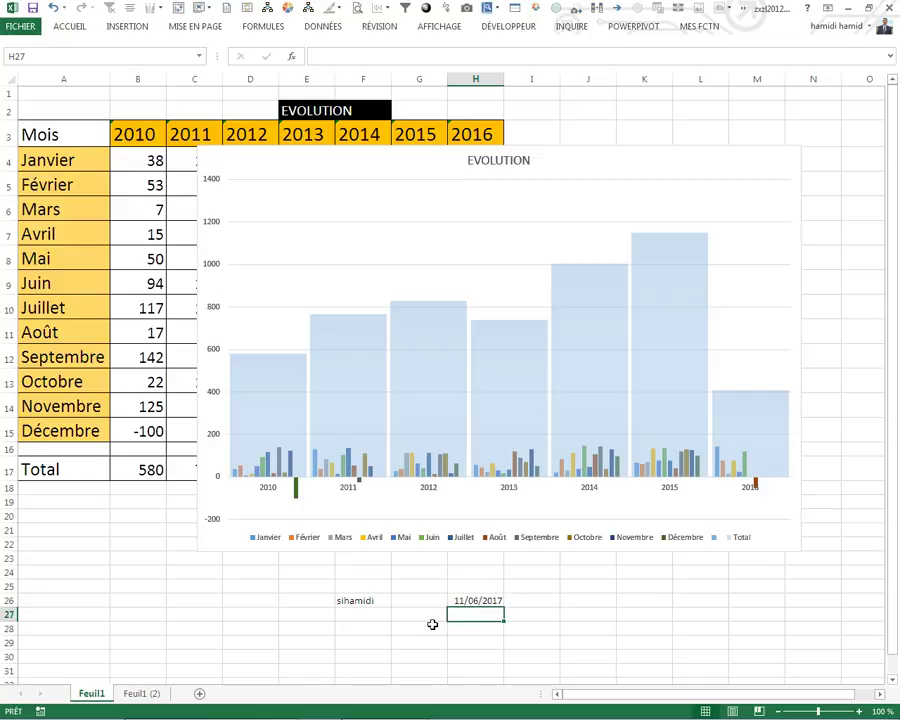